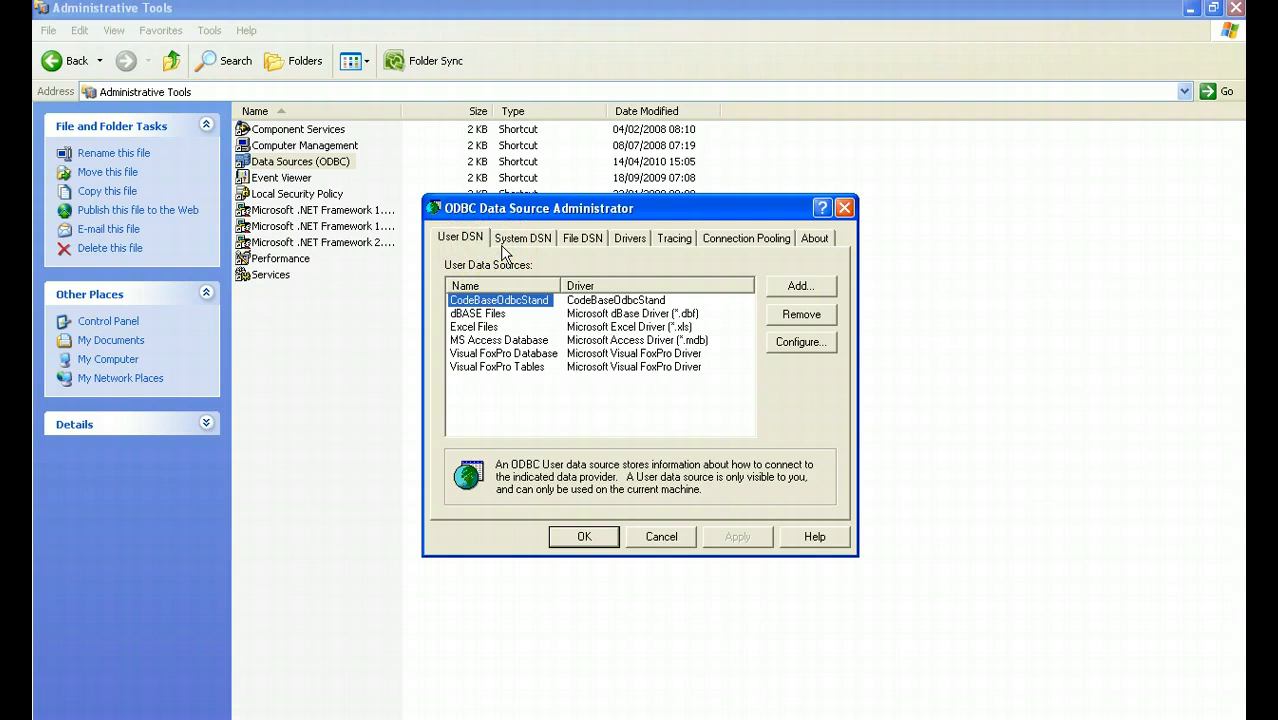
# Add a system data source using the Microsoft Access Driver (*.mdb) and name it MYZIP.
pyautogui.click(505, 250)
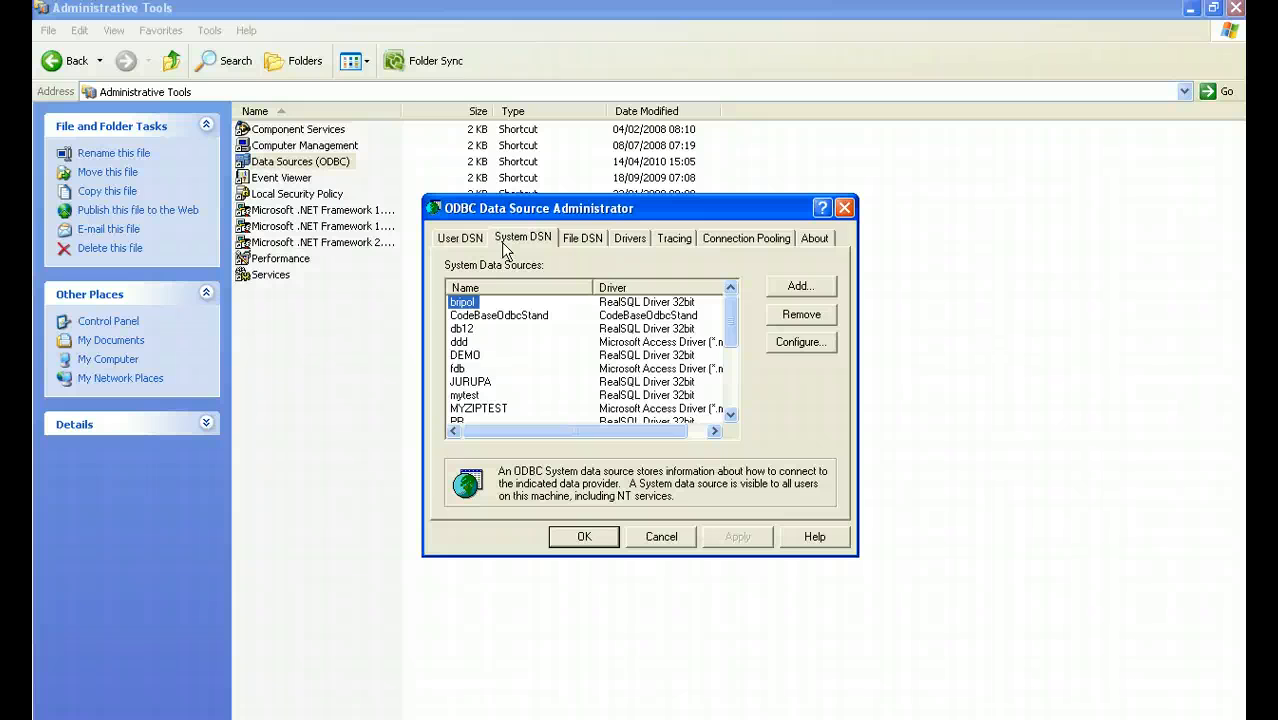
pyautogui.click(795, 286)
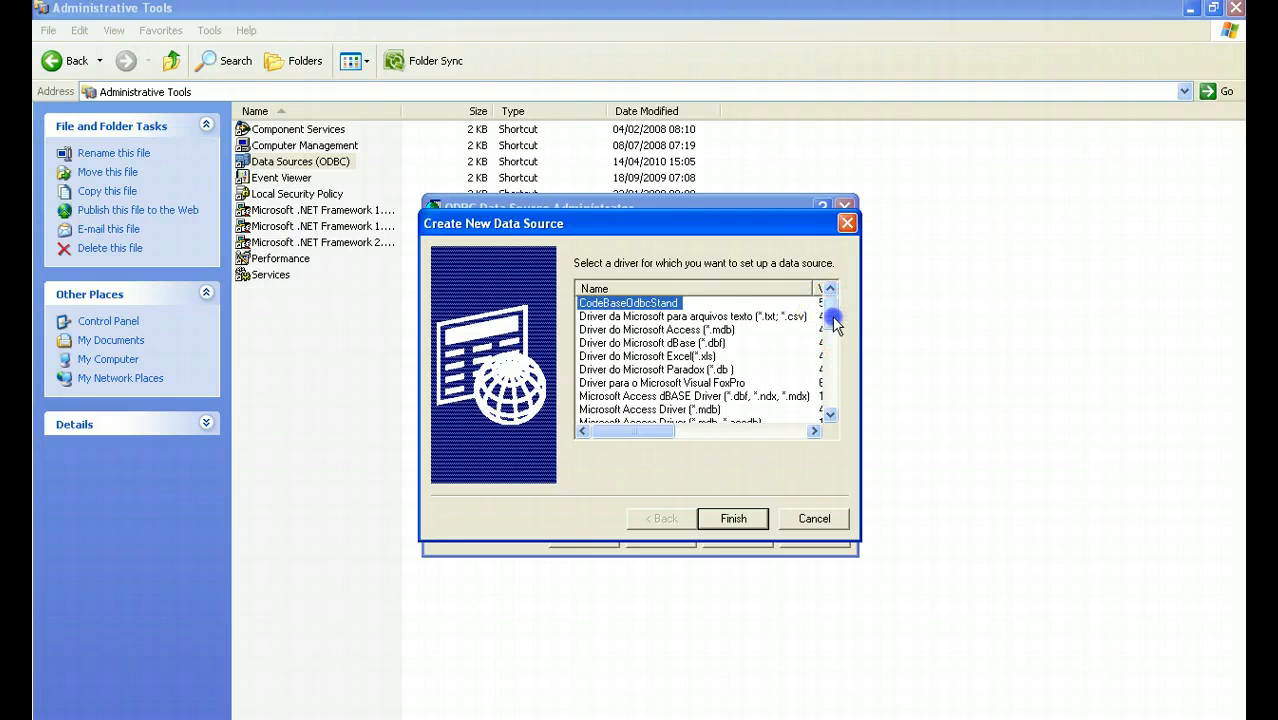
pyautogui.scroll(-1, 833, 321)
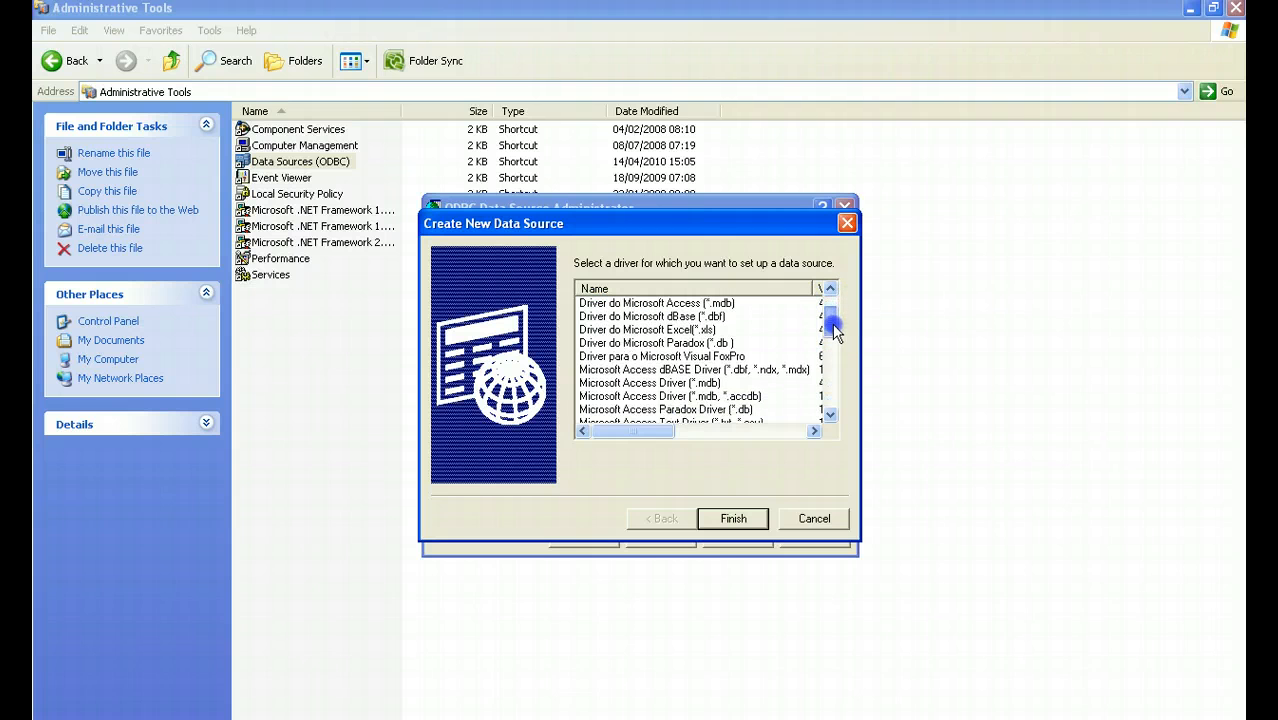
pyautogui.doubleClick(676, 395)
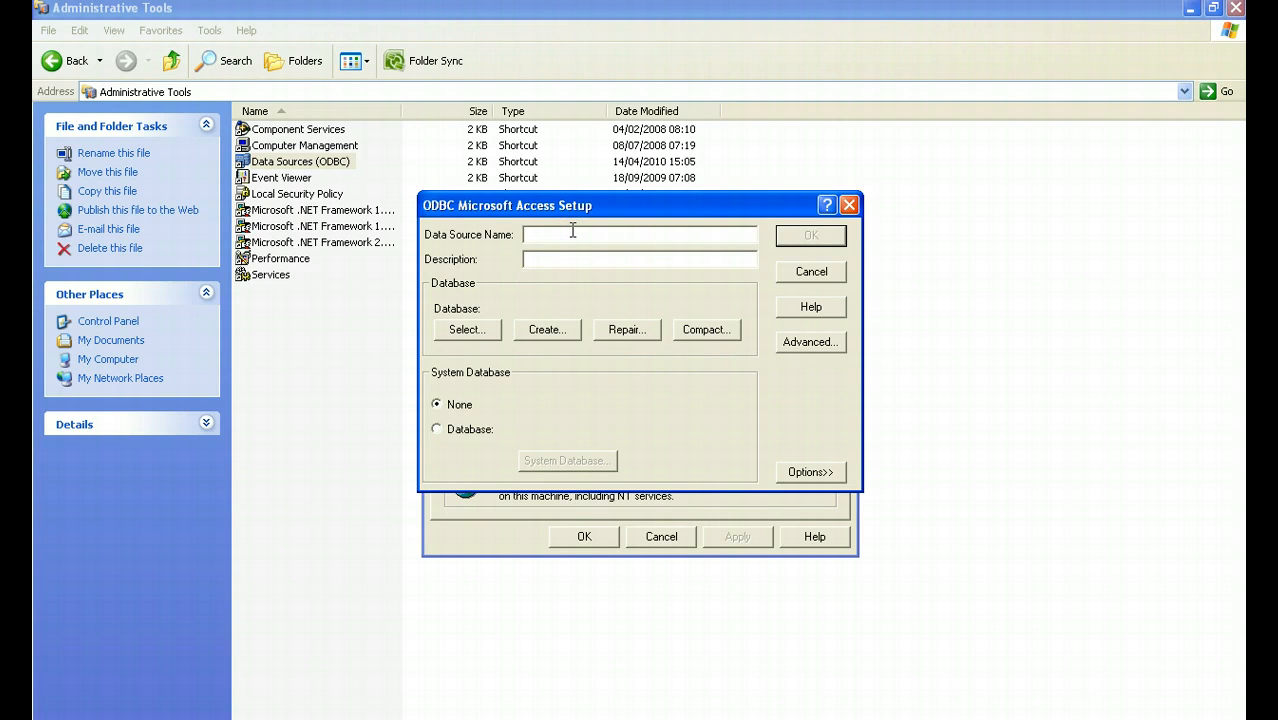
pyautogui.write('MYZIP')
pyautogui.click(558, 263)
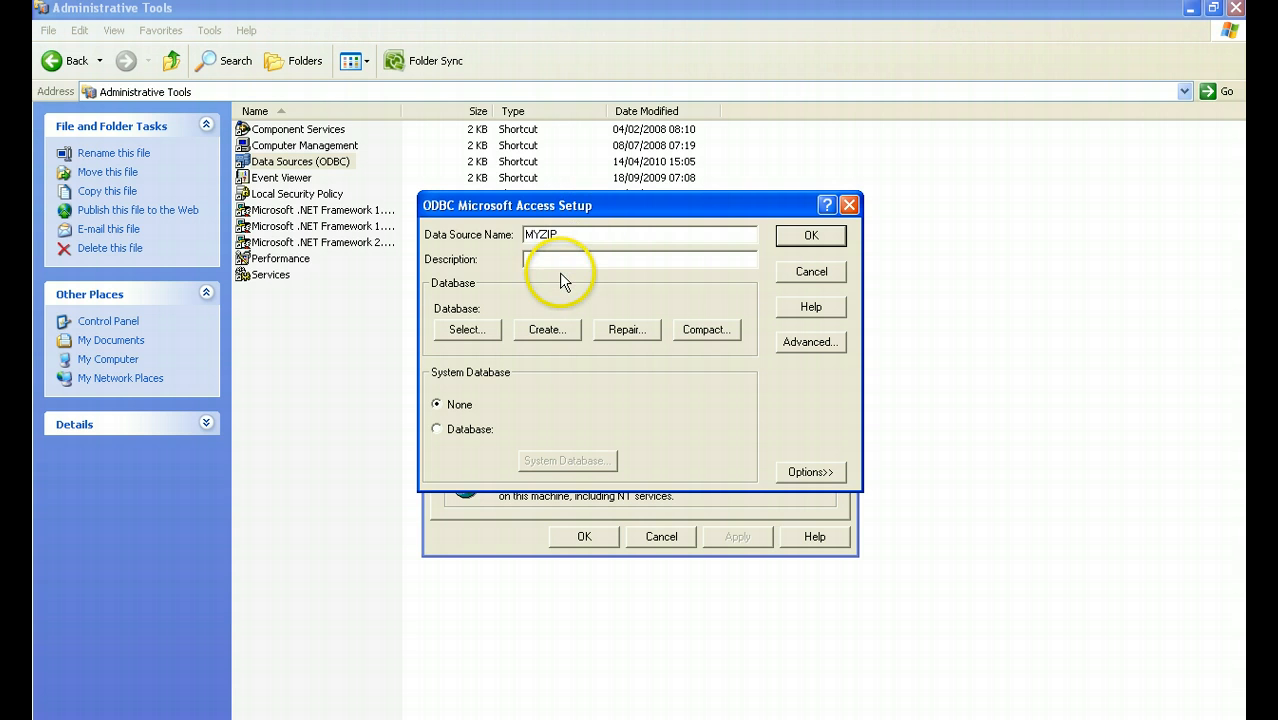
# Select c:\usademos\db1.mdb as the MYZIP database, then confirm the setup and close the ODBC administrator.
pyautogui.click(470, 330)
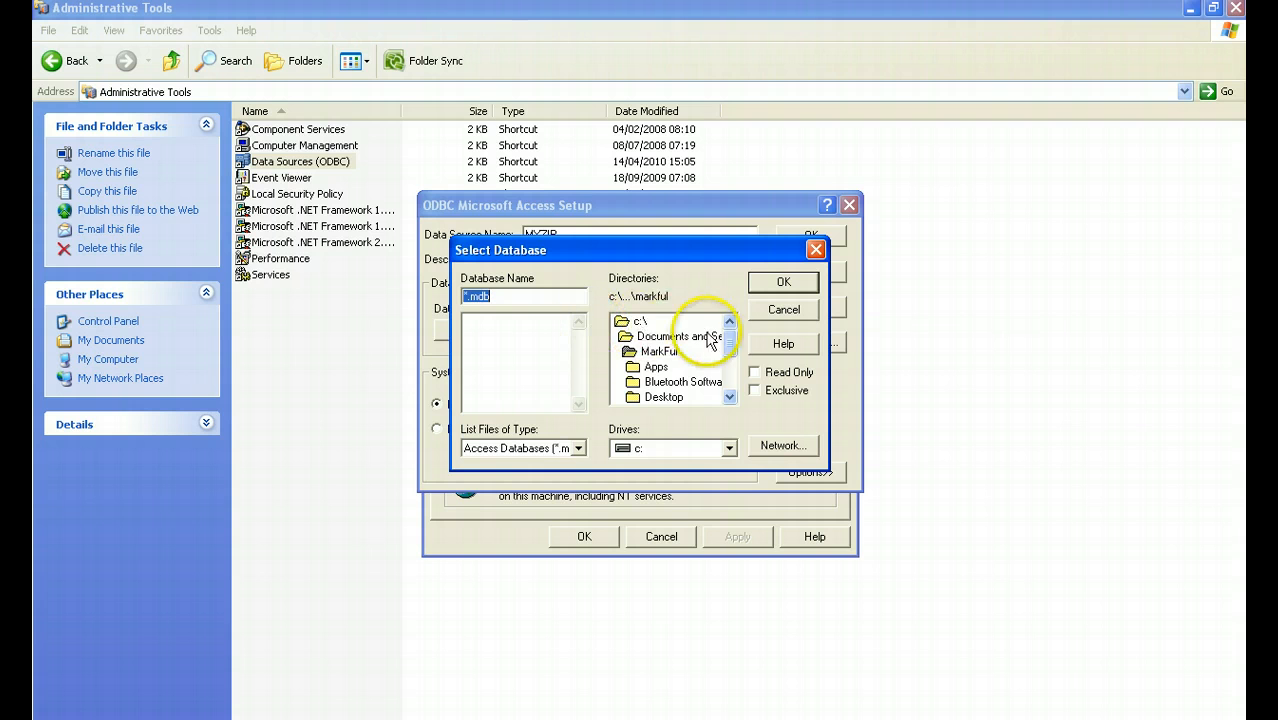
pyautogui.click(650, 323)
pyautogui.doubleClick(650, 323)
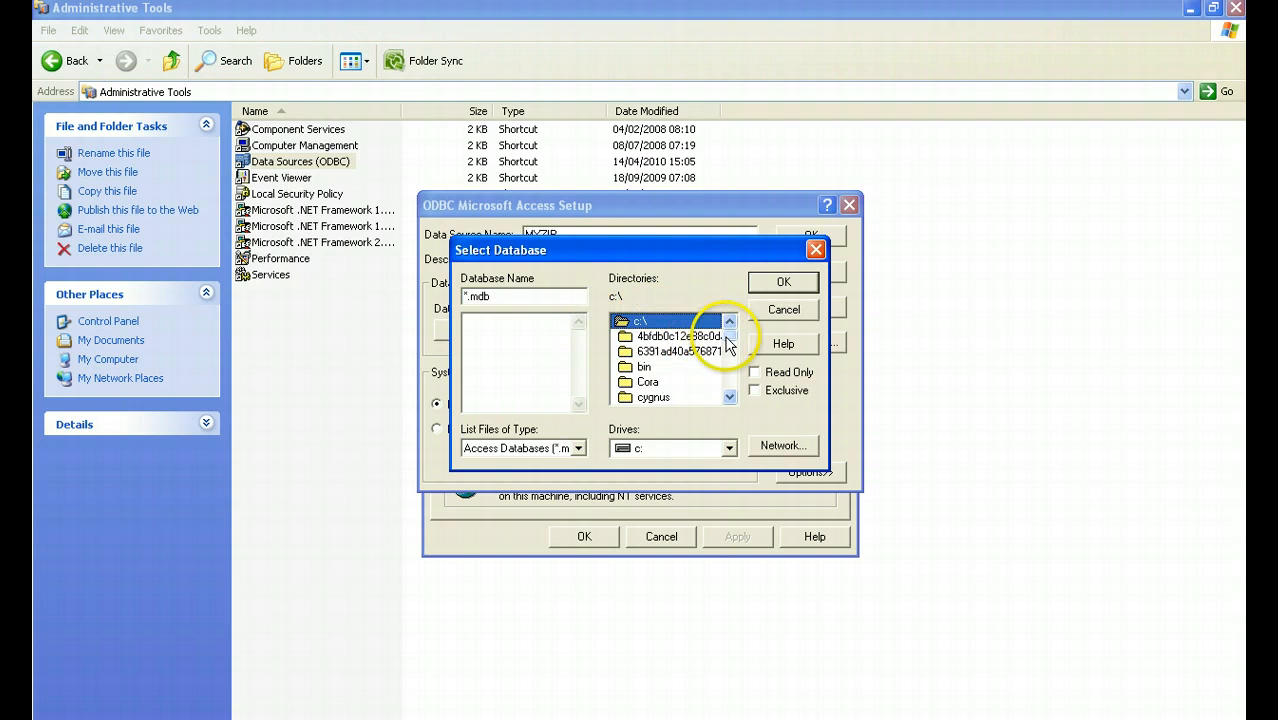
pyautogui.moveTo(729, 330); pyautogui.dragTo(724, 372)
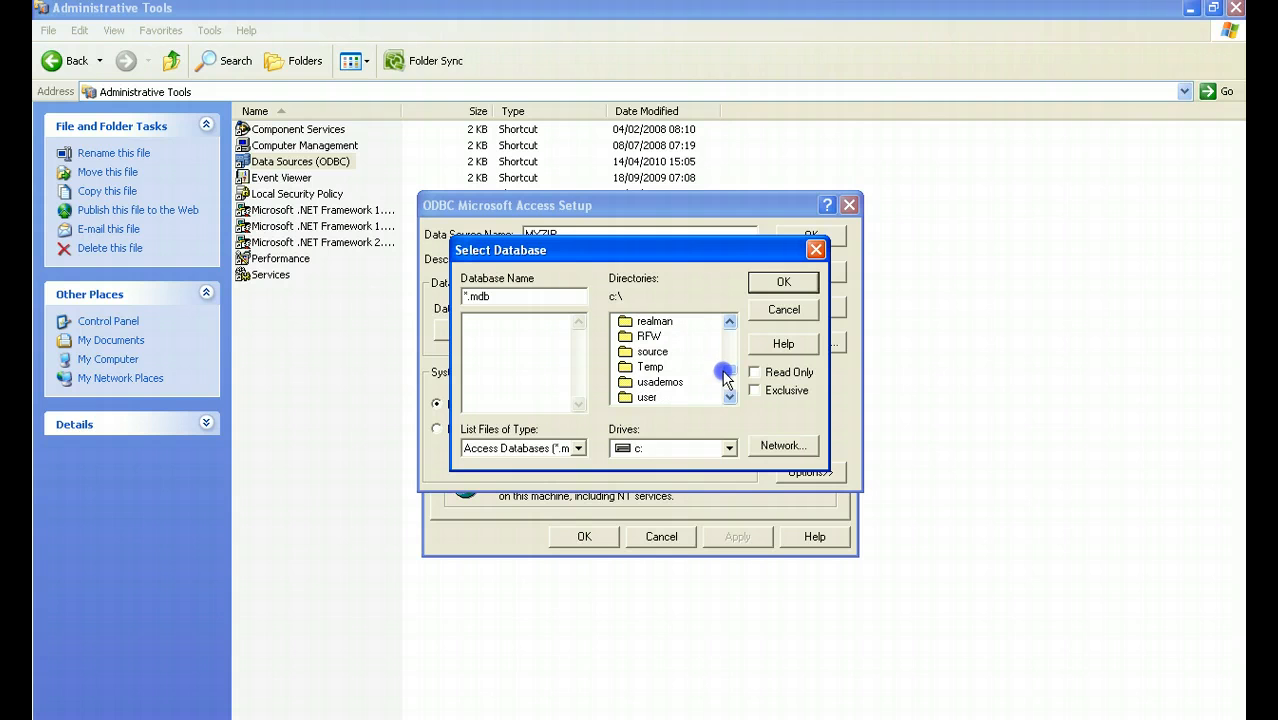
pyautogui.doubleClick(662, 383)
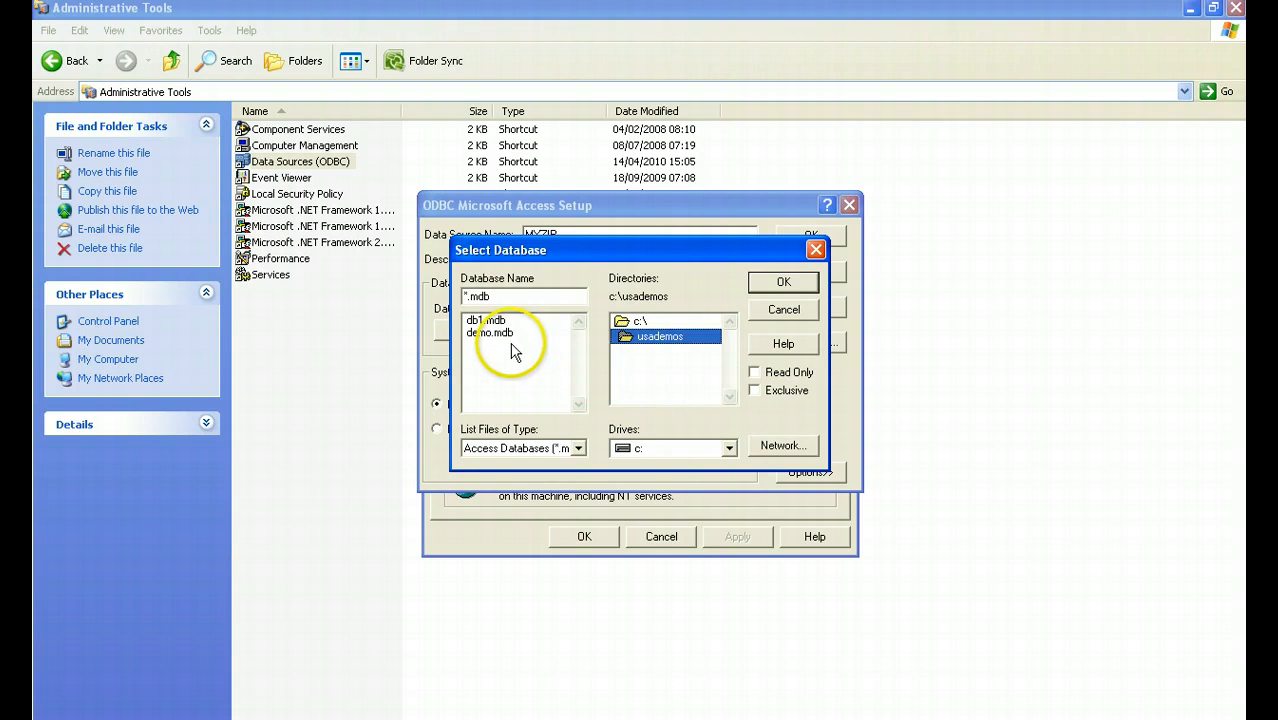
pyautogui.doubleClick(492, 321)
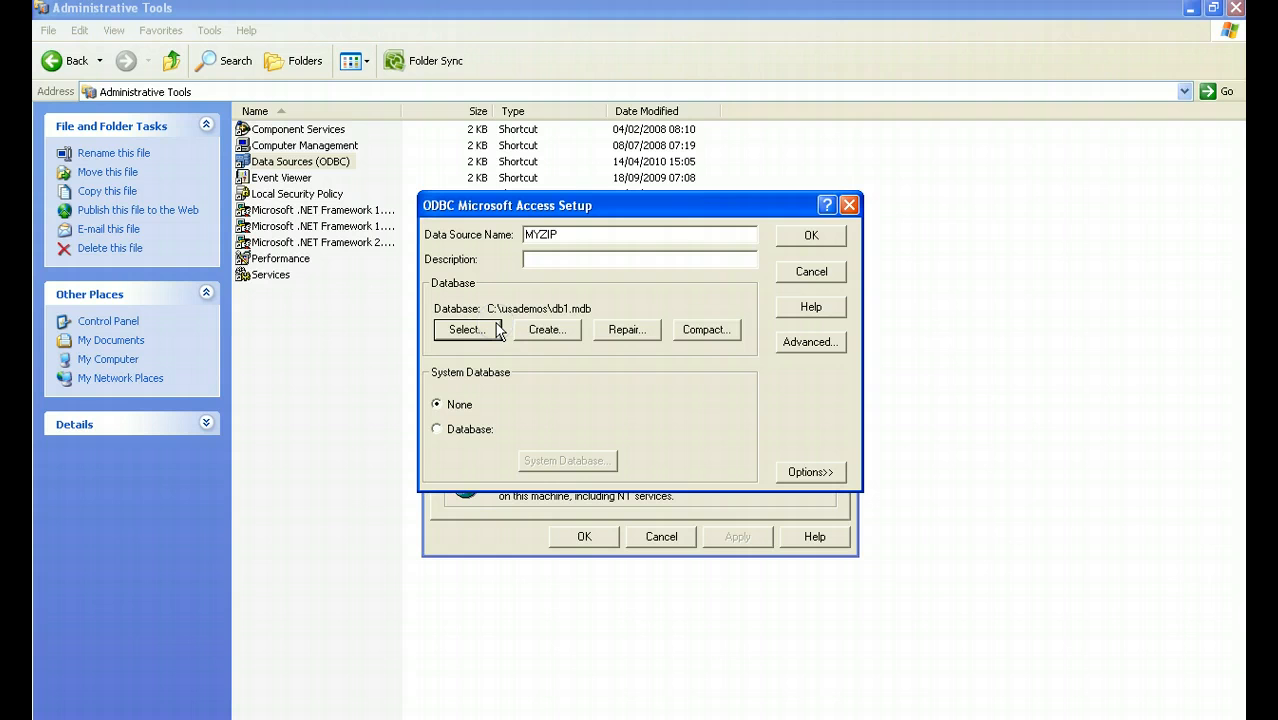
pyautogui.click(805, 236)
pyautogui.click(584, 536)
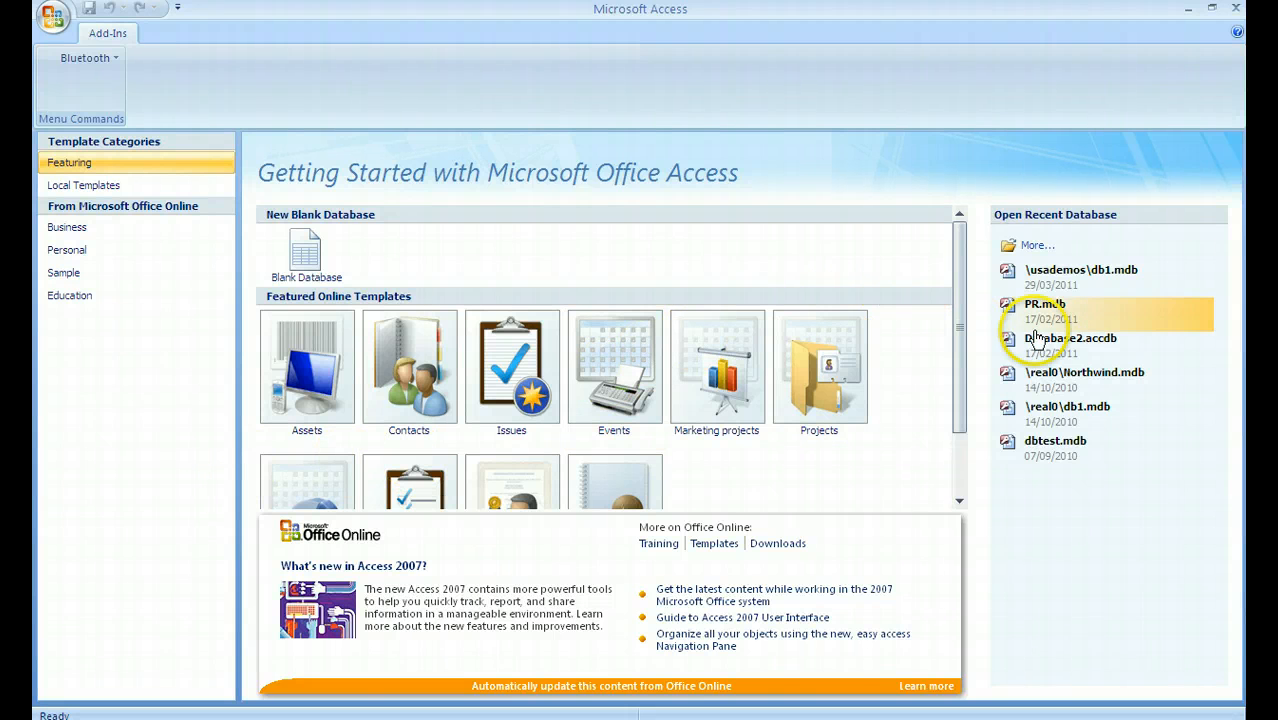
# In Microsoft Access, open the recent database \usademos\db1.mdb and view its ZIP table.
pyautogui.click(1057, 288)
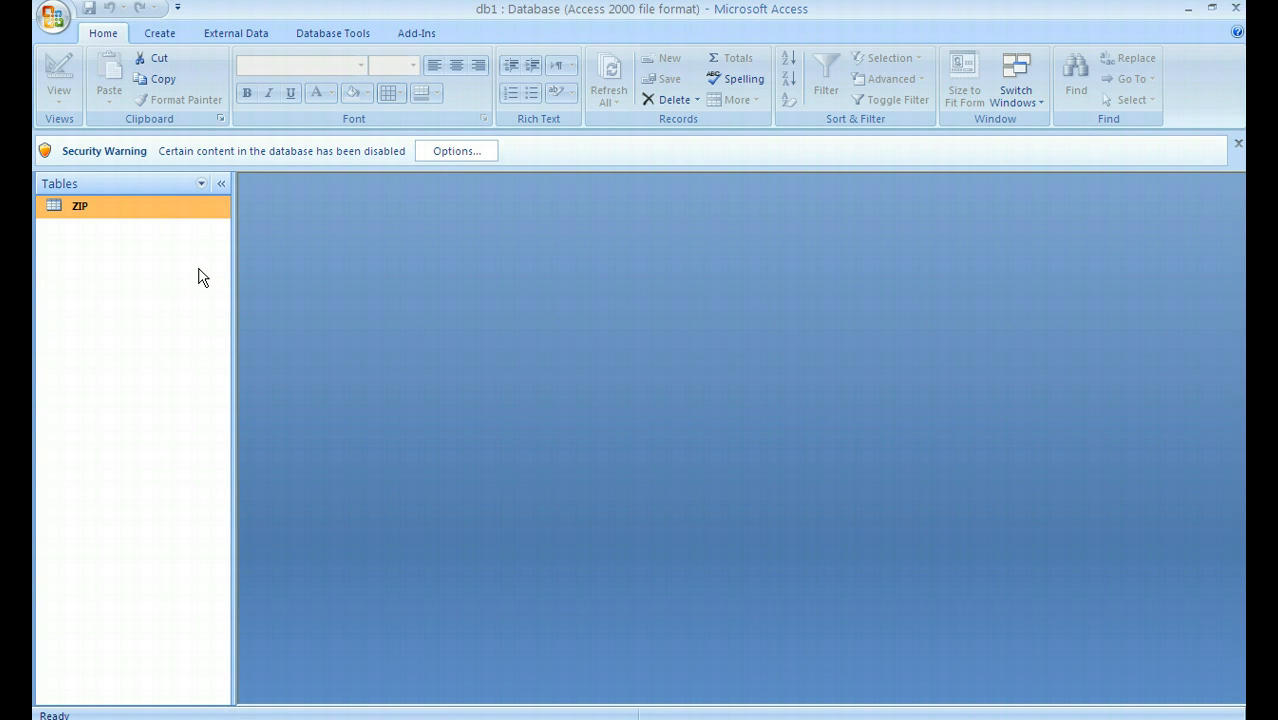
pyautogui.doubleClick(85, 212)
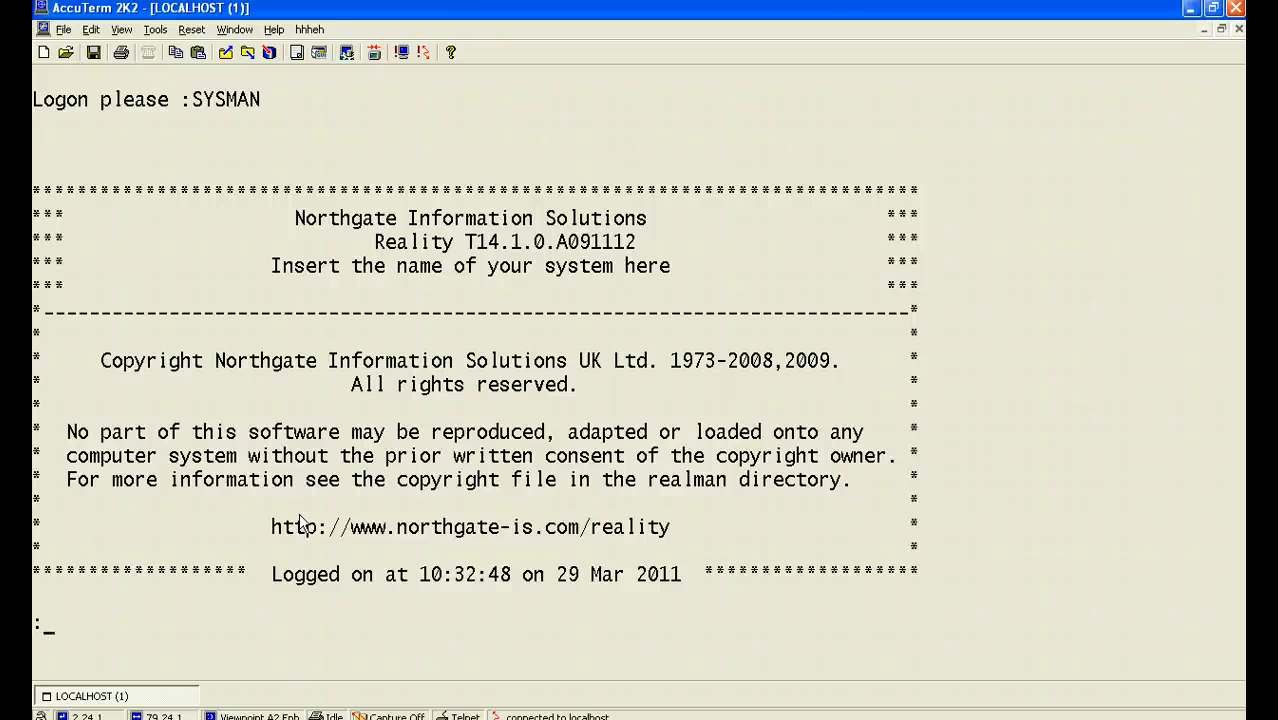
# In AccuTerm, run SQL-VIEW ZIP.CODES MYZIP ZIP ZIPID State,City, leaving the optional user ID and password blank.
pyautogui.write('SQL=')
pyautogui.press('BackSpace')
pyautogui.write('-VIEW')
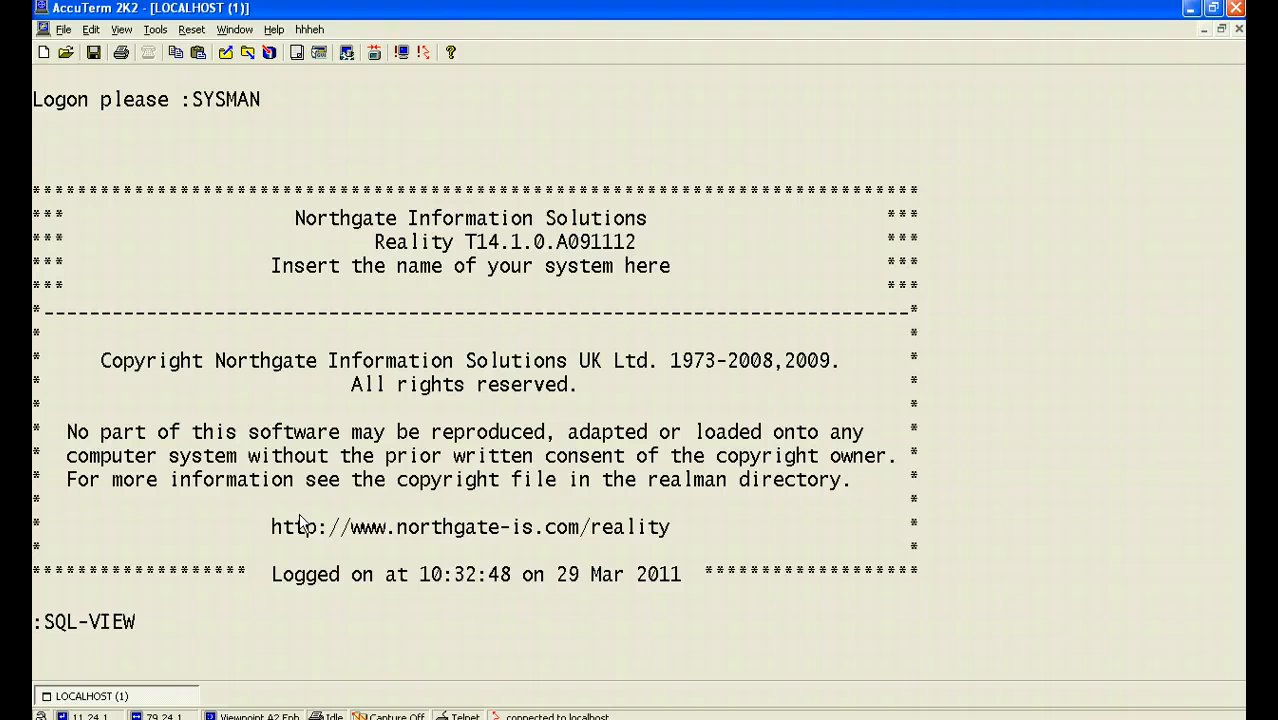
pyautogui.write('ZIPO')
pyautogui.press('BackSpace')
pyautogui.write('.CODES')
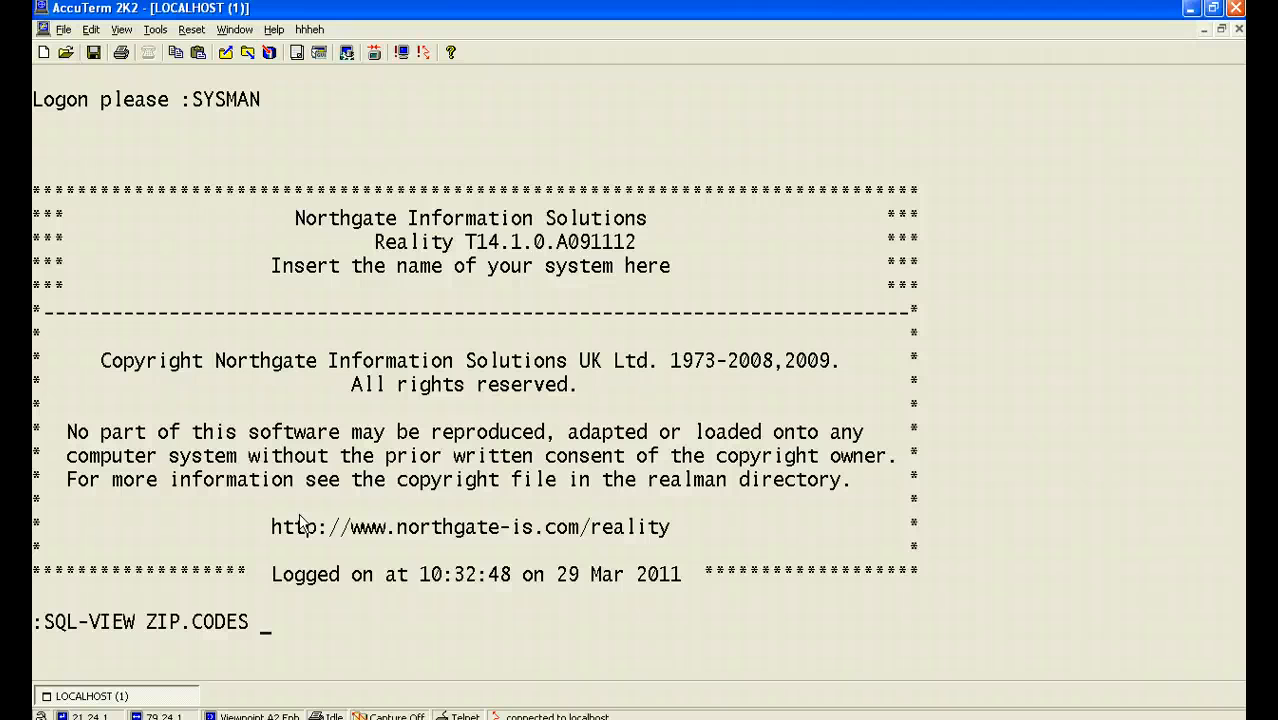
pyautogui.write('MYZIP ZIP')
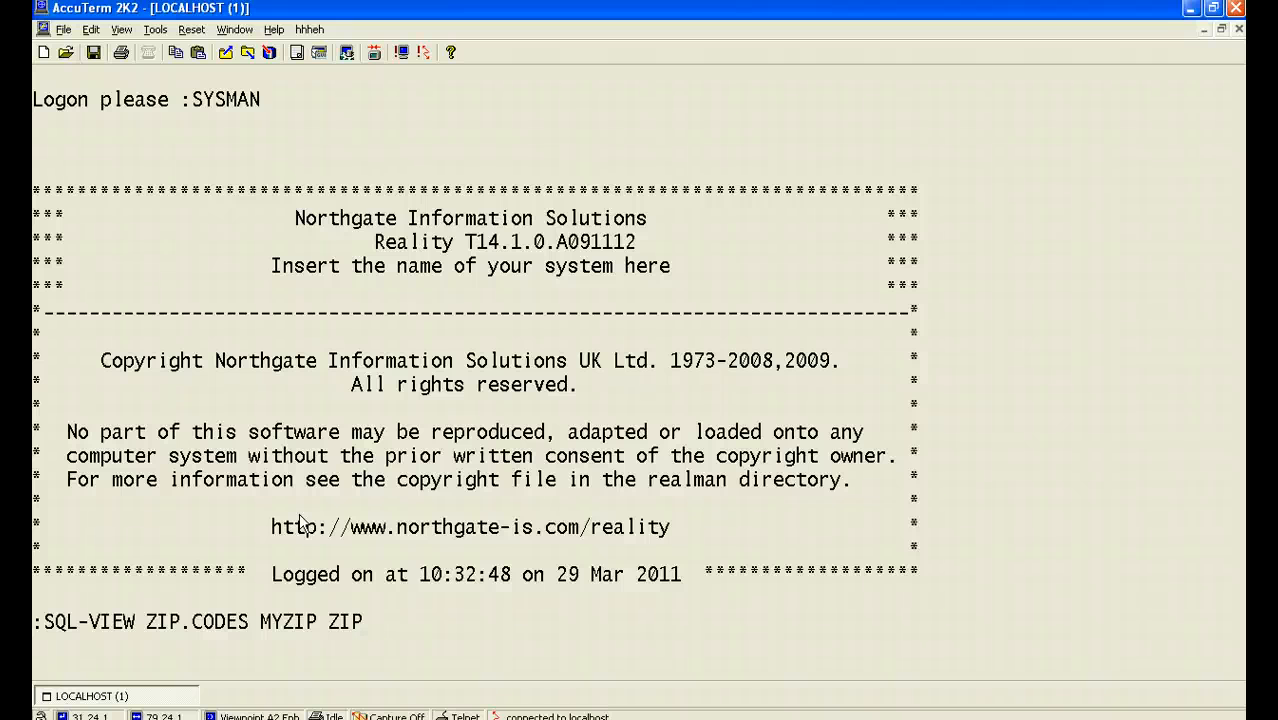
pyautogui.write(' ZIPID State,City')
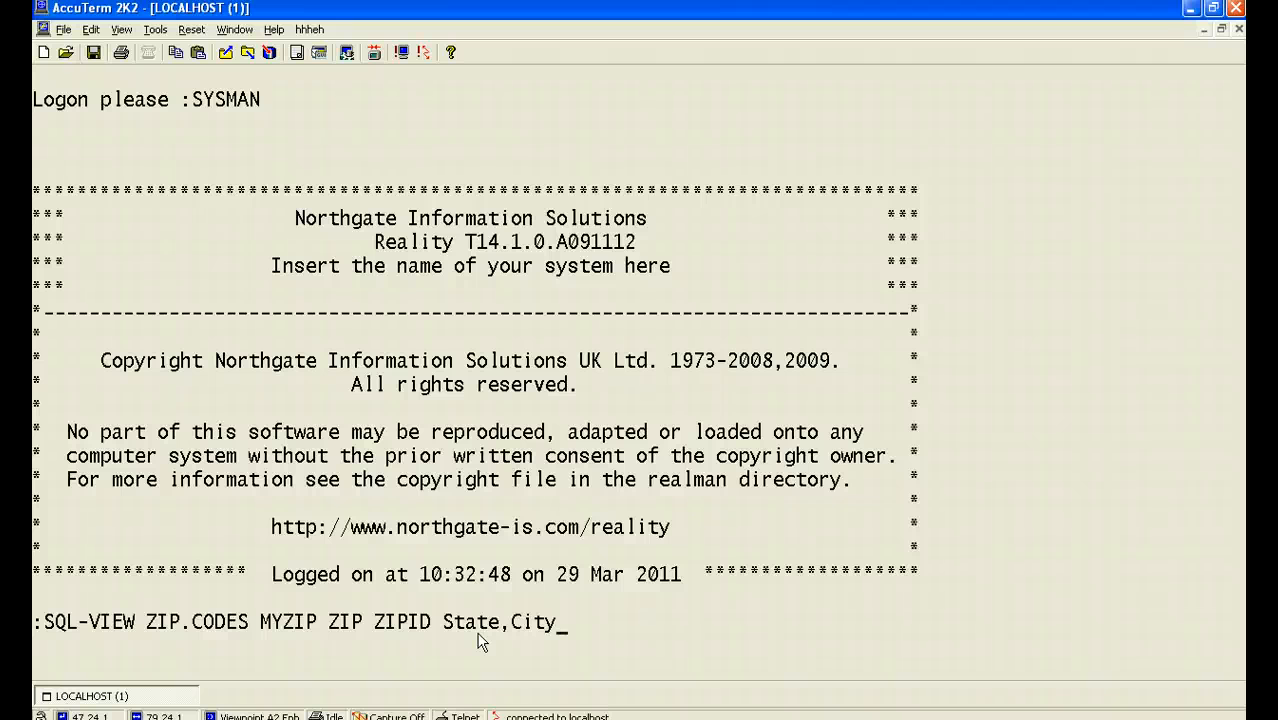
pyautogui.press('Return')
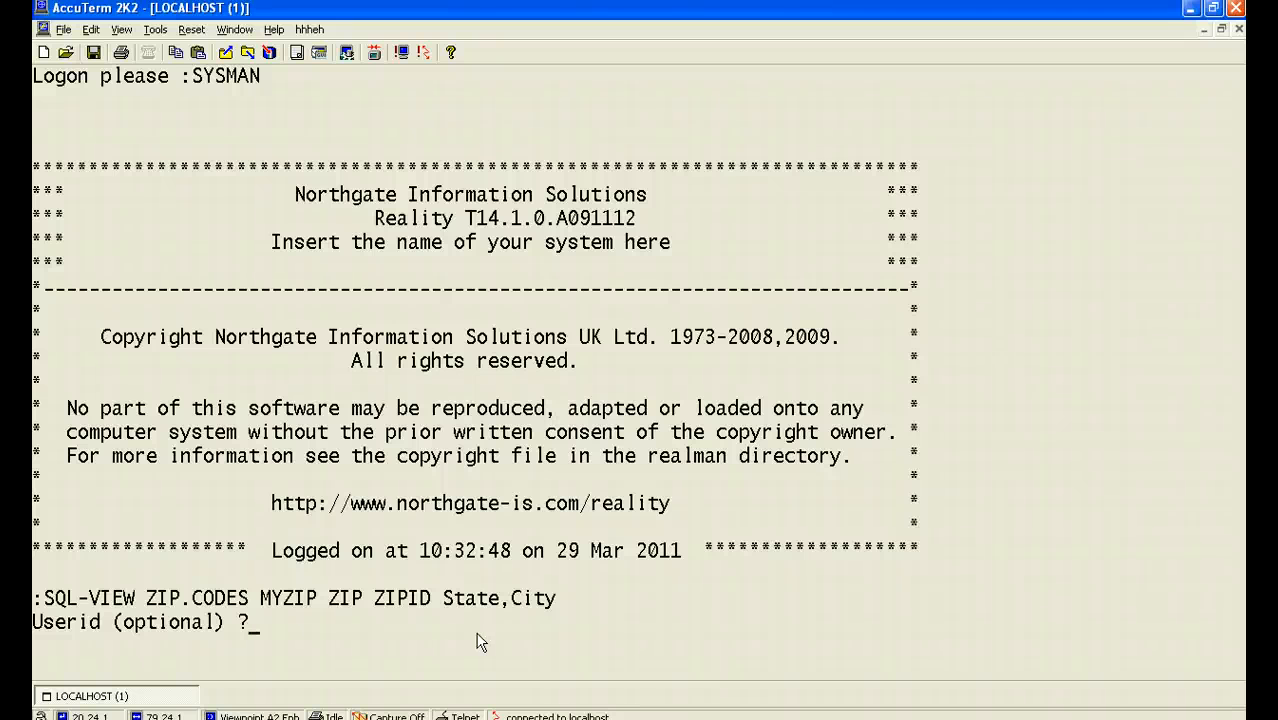
pyautogui.press('Return')
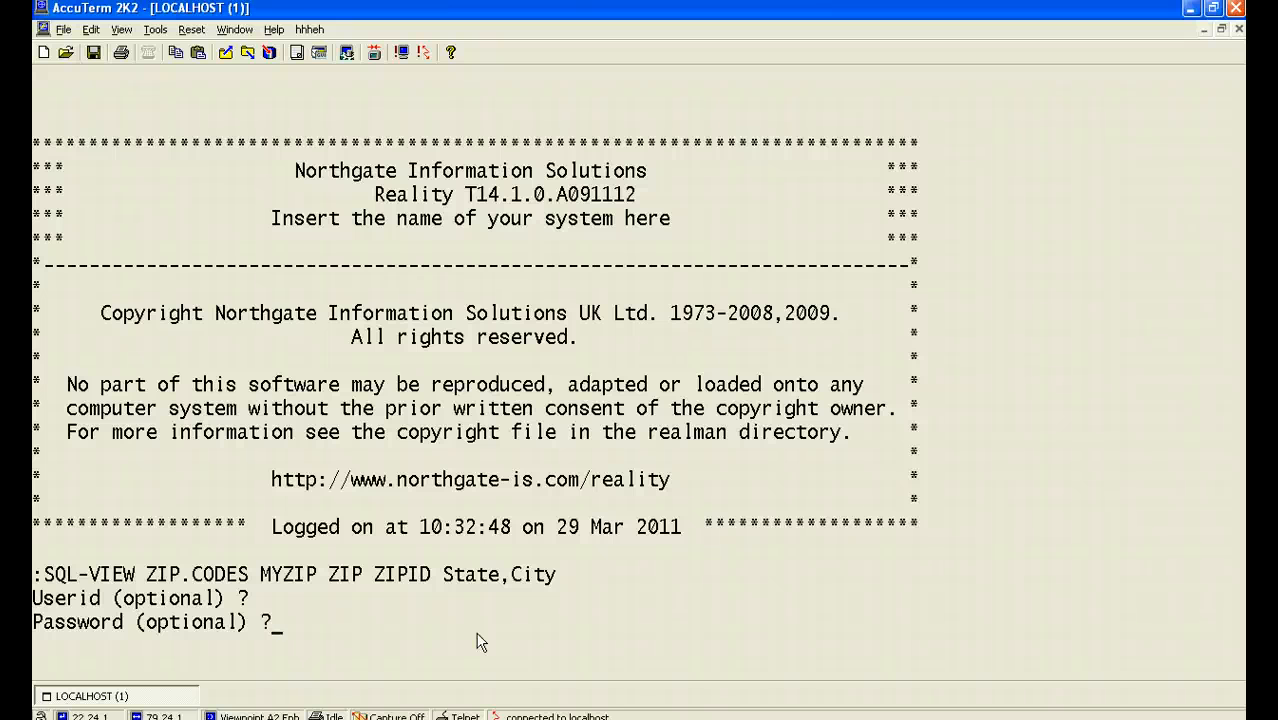
pyautogui.press('Return')
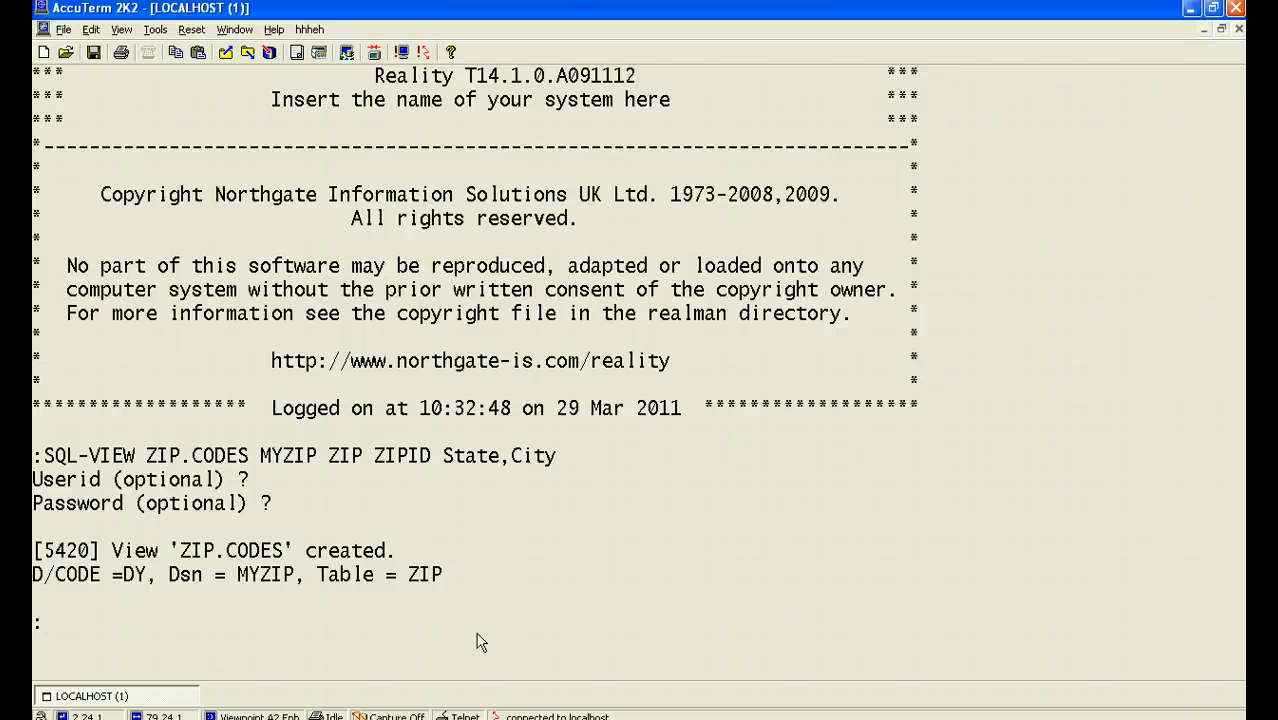
# List the contents of the ZIP.CODES view with LIST, then exit the listing.
pyautogui.press('capslock')
pyautogui.write('LIST ')
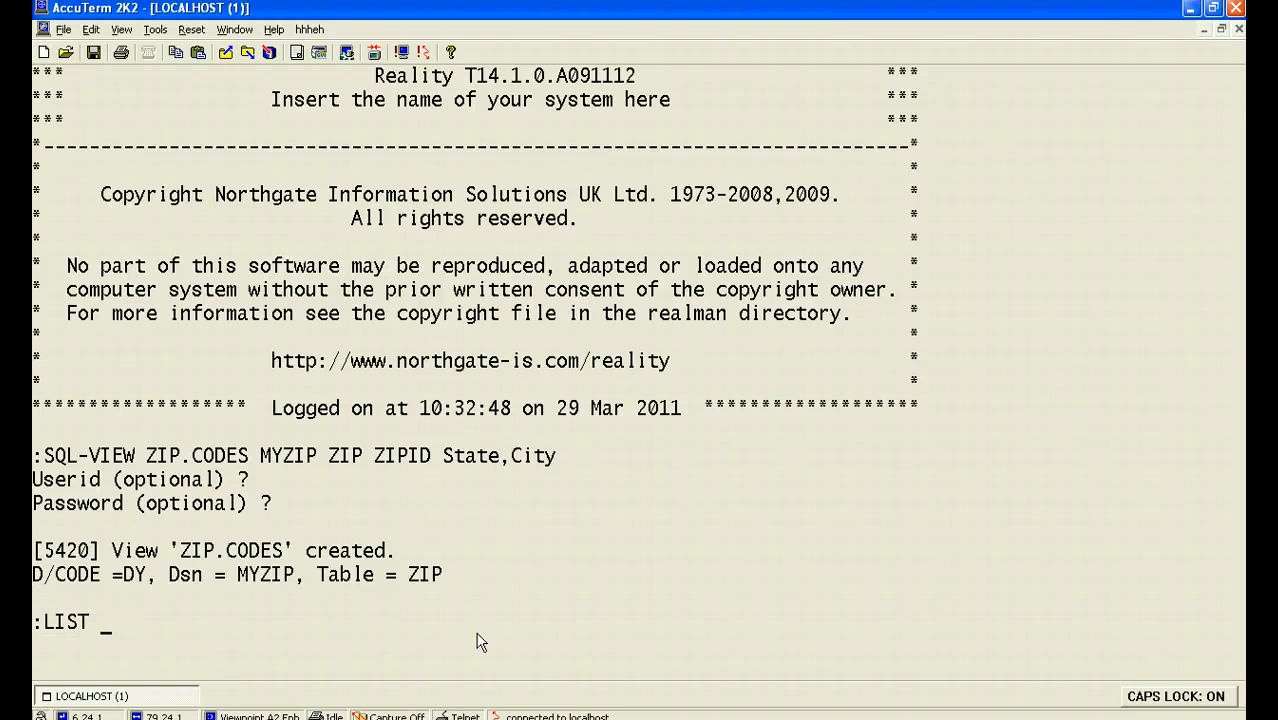
pyautogui.write('ZIP.CODE')
pyautogui.press('capslock')
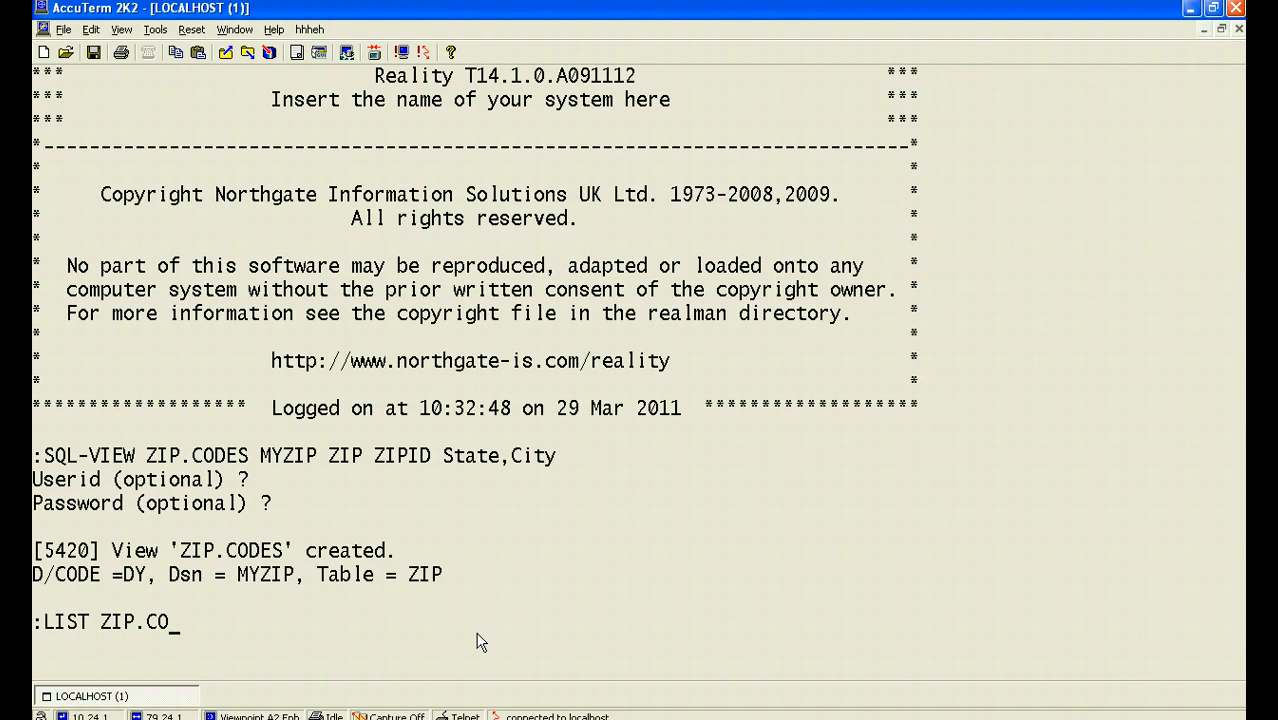
pyautogui.write('S')
pyautogui.press('Return')
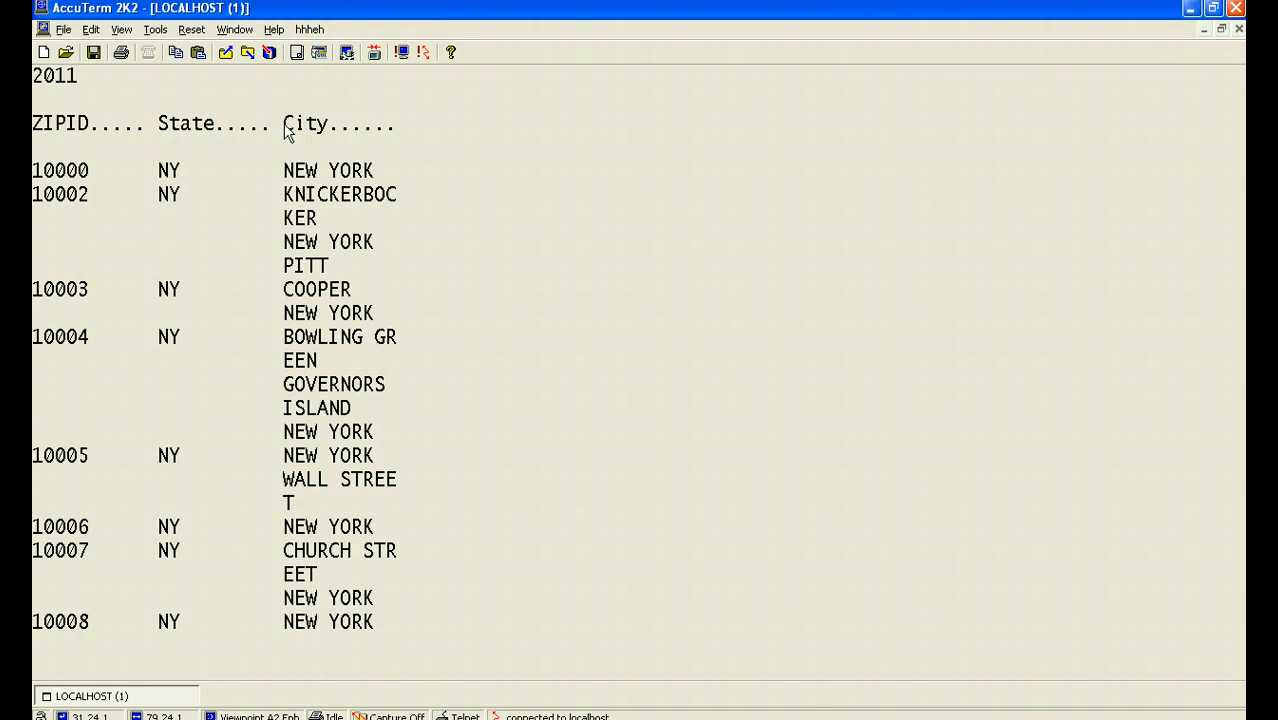
pyautogui.hotkey('ctrl', 'x')
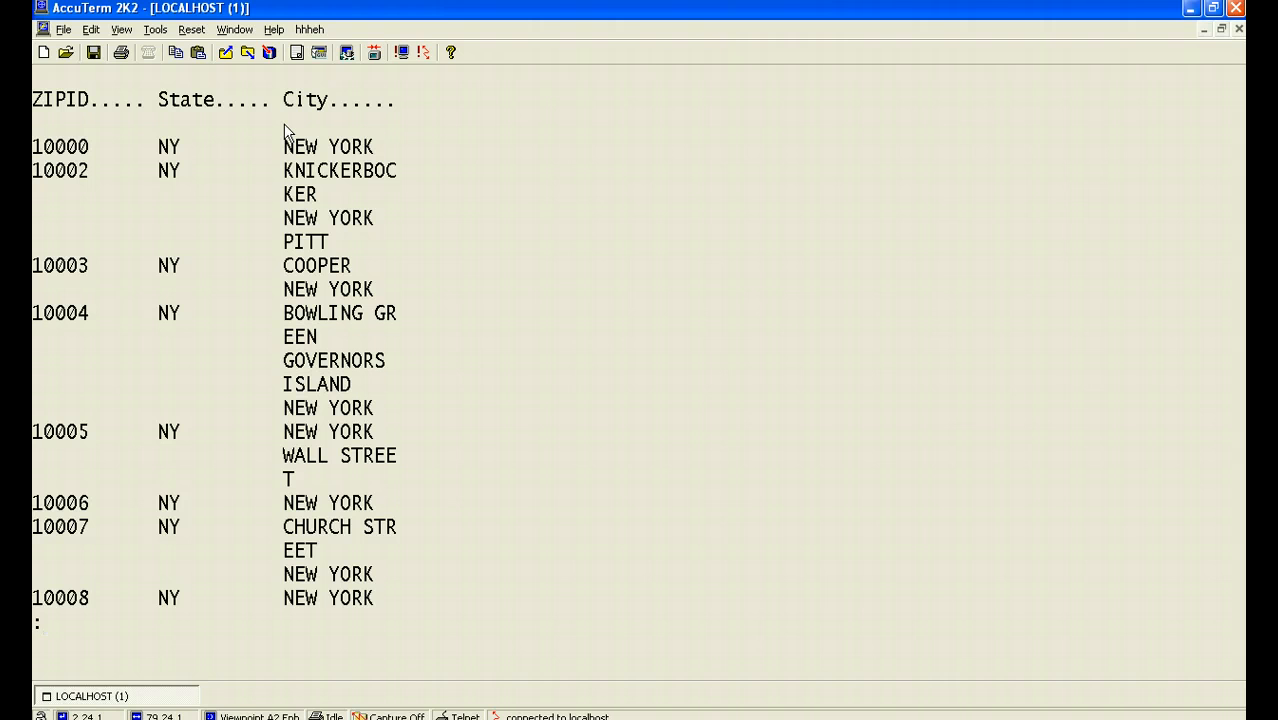
# Open item 10000 of ZIP.CODES in the ED editor, step through its lines and file it.
pyautogui.write('ED ZIP.OCE')
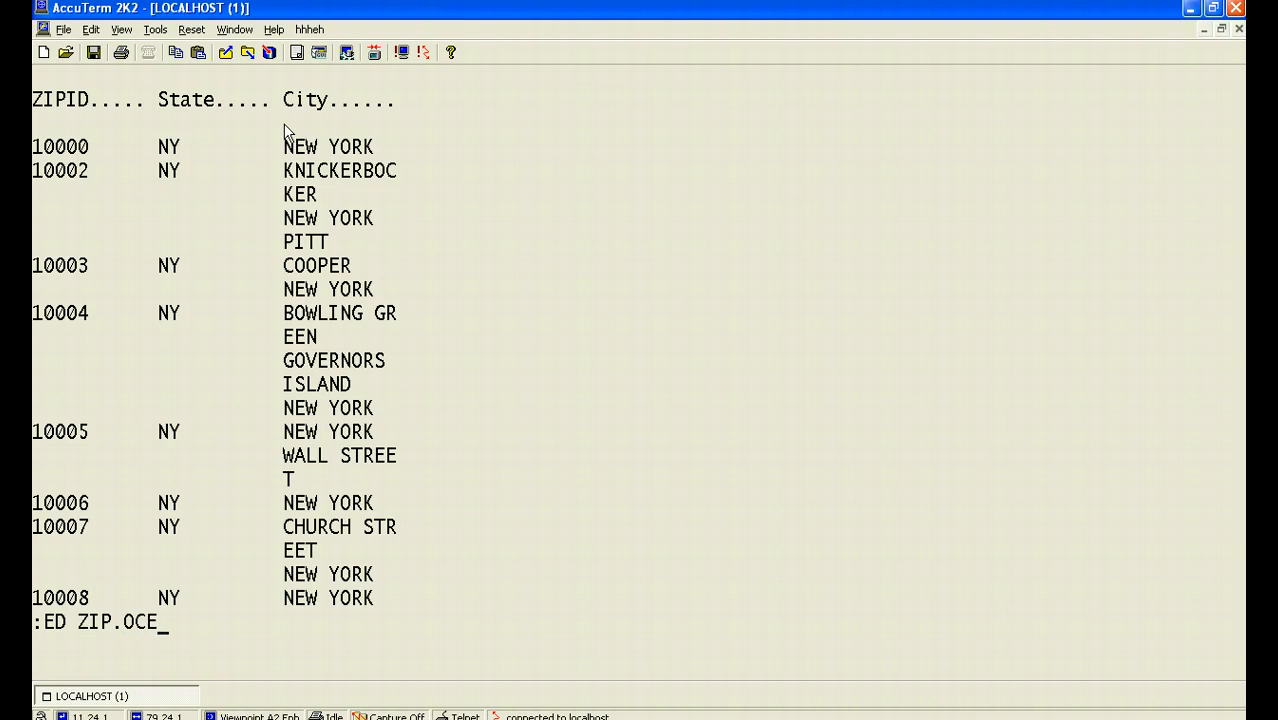
pyautogui.press('BackSpace')
pyautogui.press('BackSpace')
pyautogui.press('BackSpace')
pyautogui.write('CODES 10000')
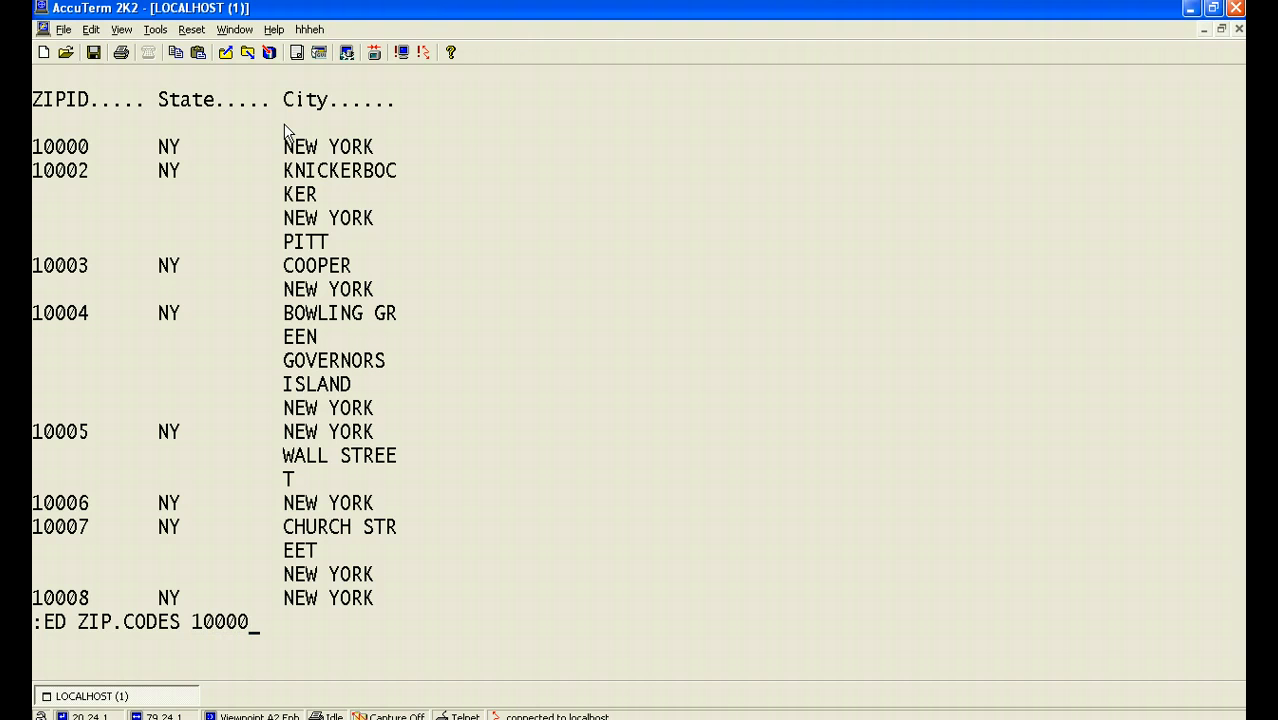
pyautogui.press('Return')
pyautogui.press('Return')
pyautogui.press('Return')
pyautogui.press('Return')
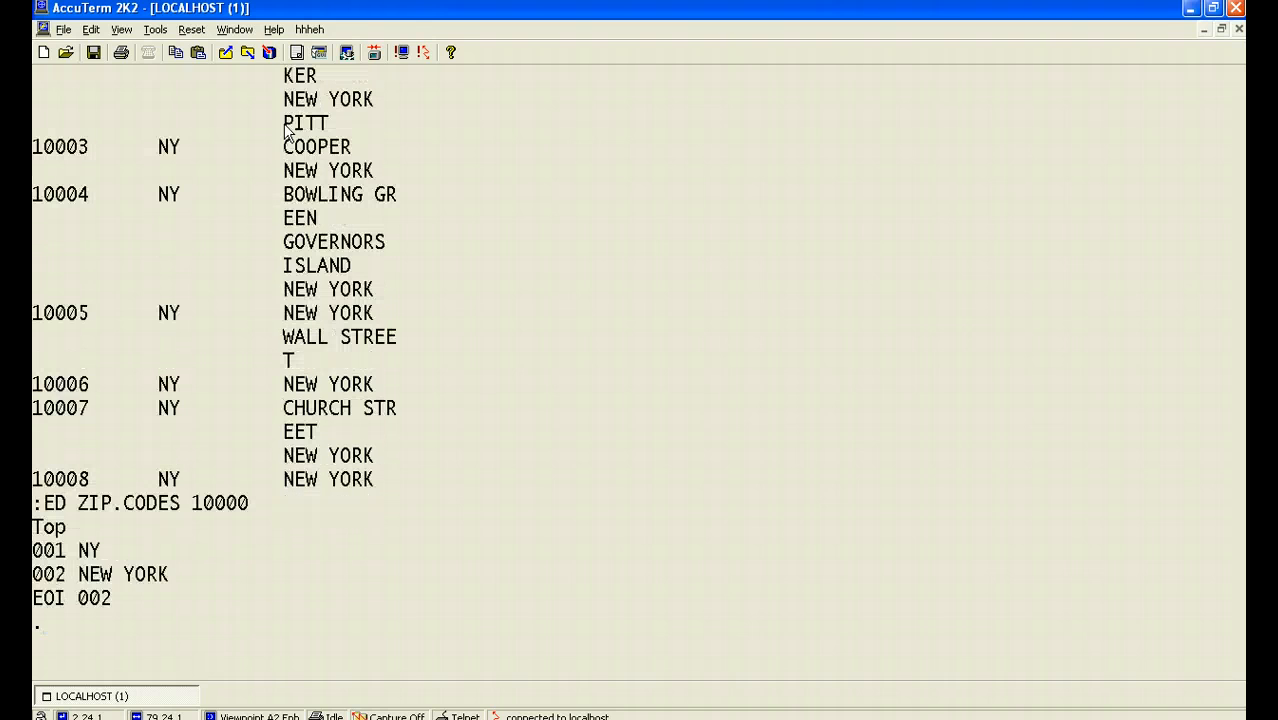
pyautogui.write('FI')
pyautogui.press('Return')
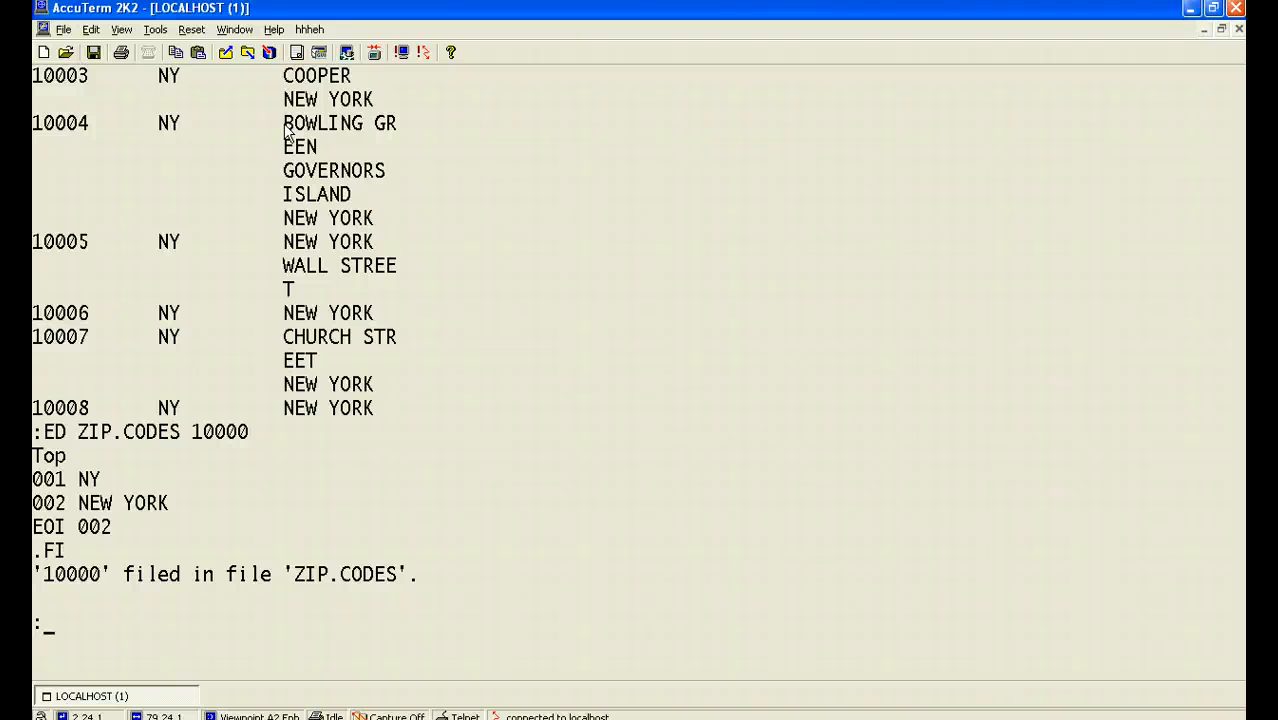
# Recall the previous ED command to reopen item 10000, replace line 001 with ZZ and file the item.
pyautogui.write('.')
pyautogui.press('Return')
pyautogui.write('FI')
pyautogui.press('Return')
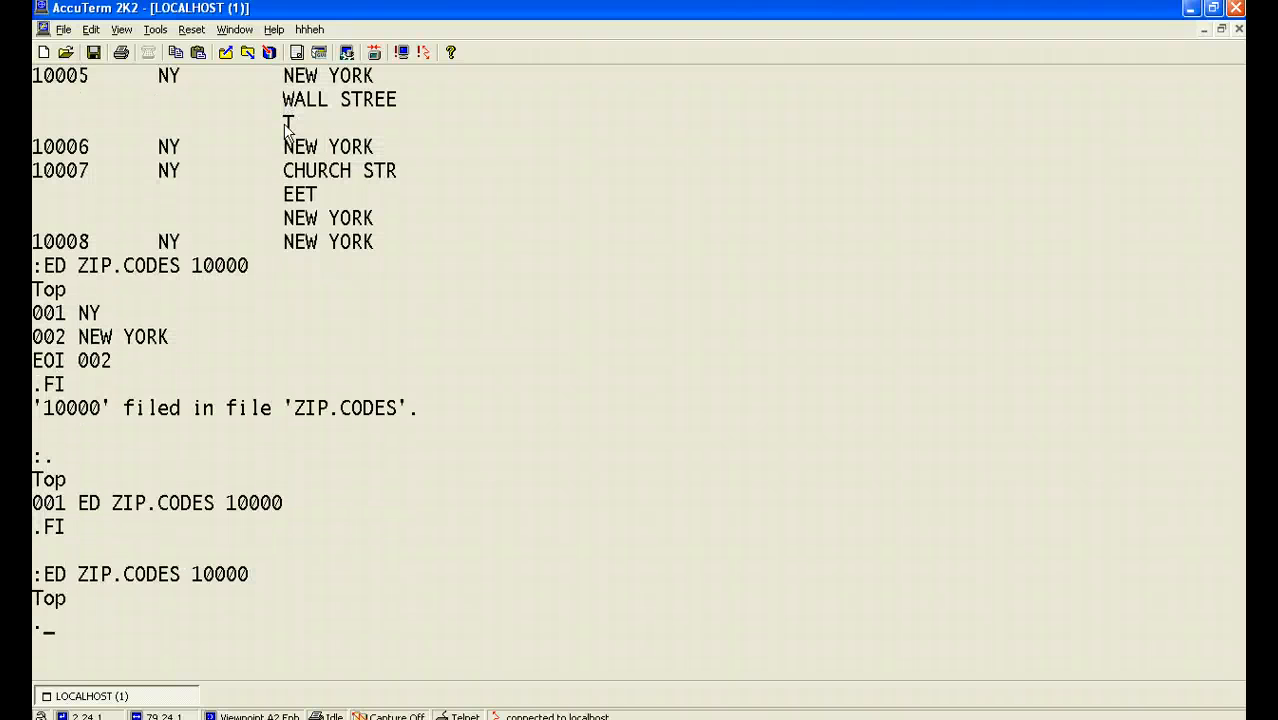
pyautogui.press('Return')
pyautogui.write('R')
pyautogui.press('Return')
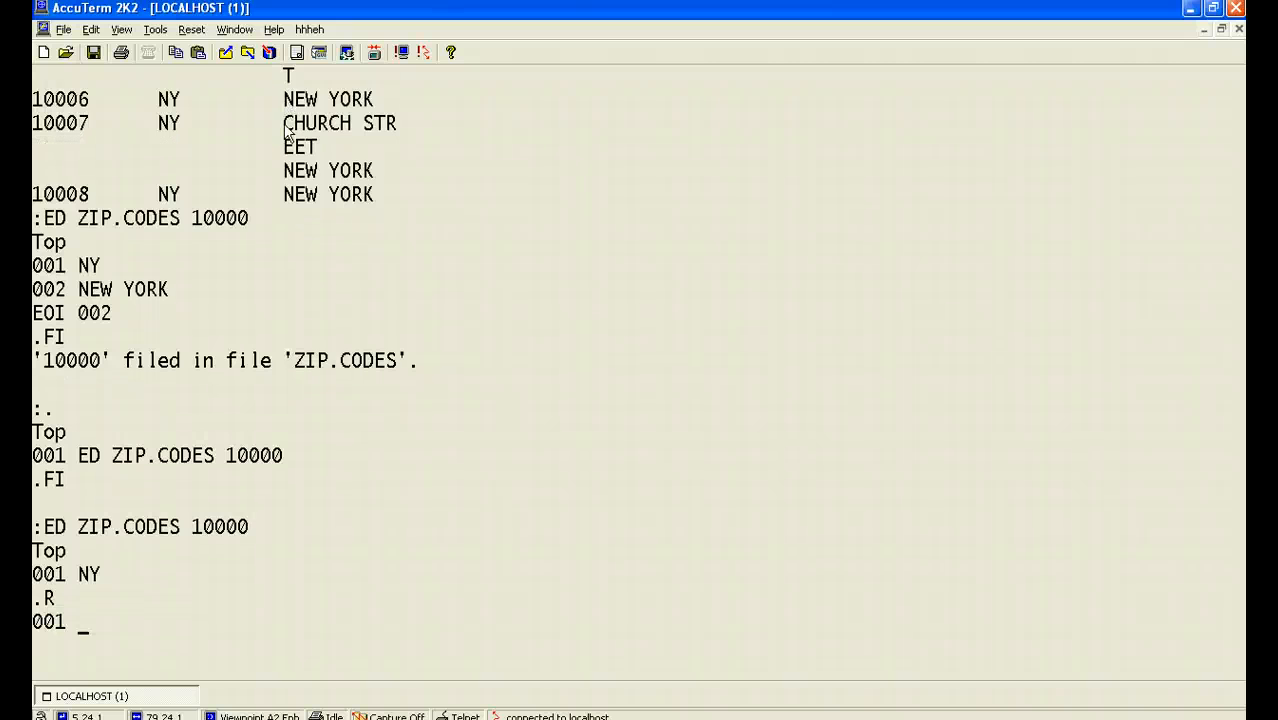
pyautogui.write('ZZ')
pyautogui.press('Return')
pyautogui.press('Return')
pyautogui.press('Return')
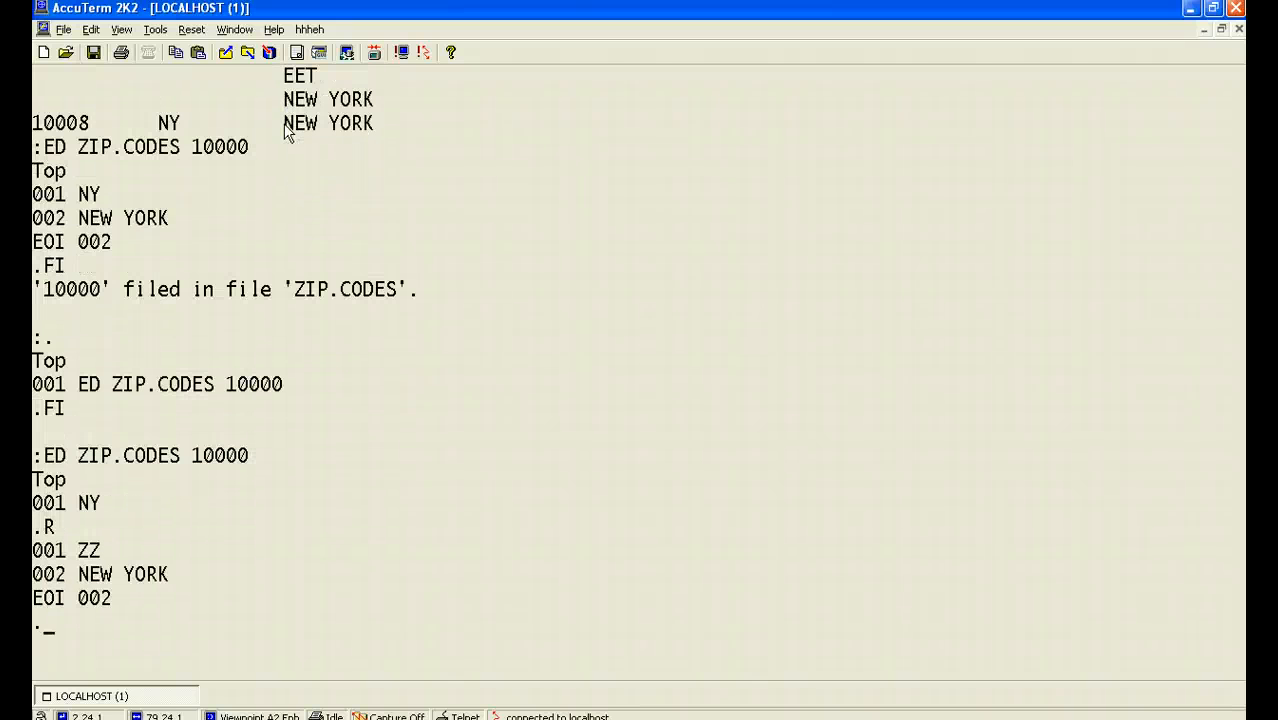
pyautogui.write('FI')
pyautogui.press('Return')
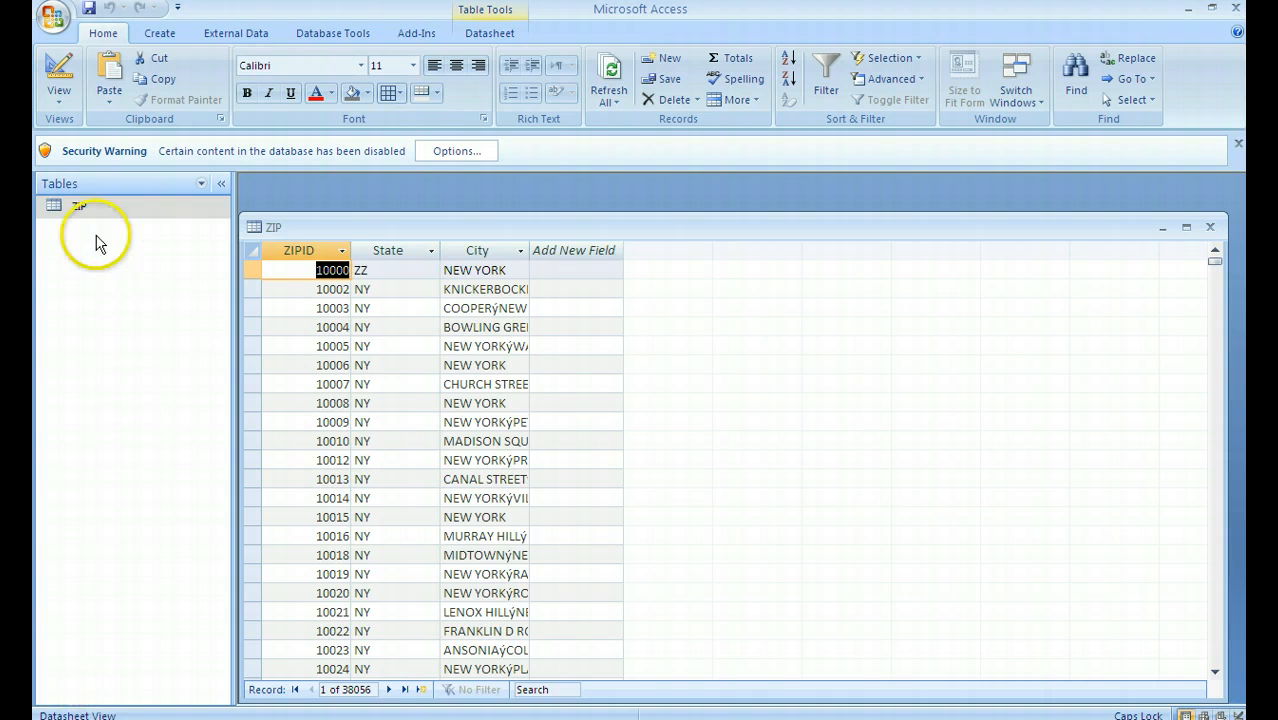
# Switch to Microsoft Access and examine the State value of record 10000 in the ZIP table.
pyautogui.moveTo(75, 207); pyautogui.dragTo(396, 264)
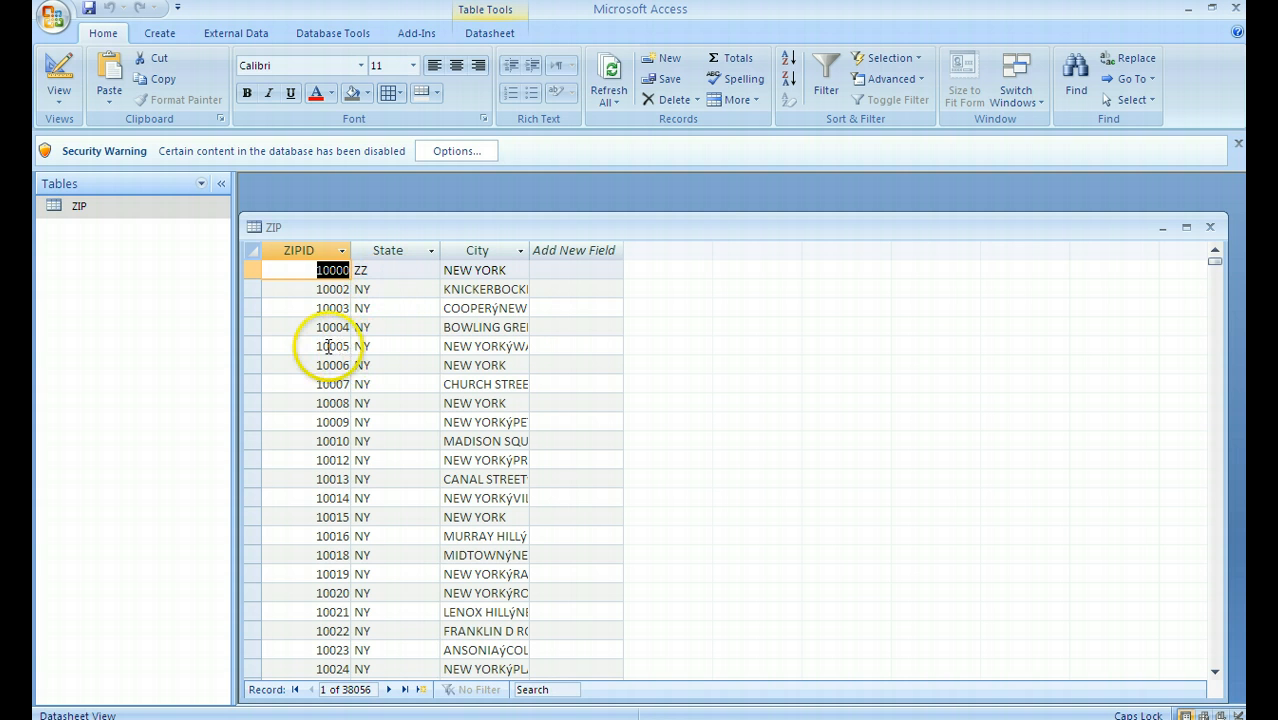
# Switch back to AccuTerm and delete the ZIP.CODES view with the delete-file command.
pyautogui.hotkey('alt', 'Tab')
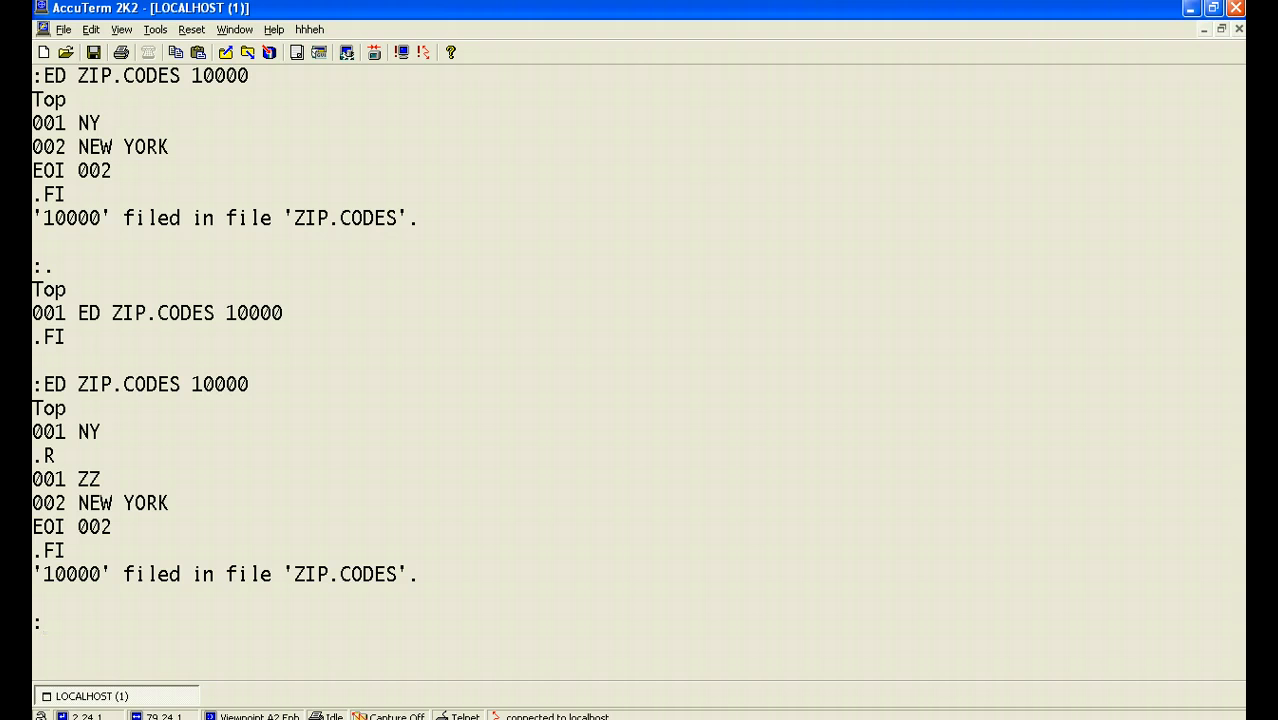
pyautogui.write('delete')
pyautogui.press('BackSpace')
pyautogui.press('BackSpace')
pyautogui.write('te-file ')
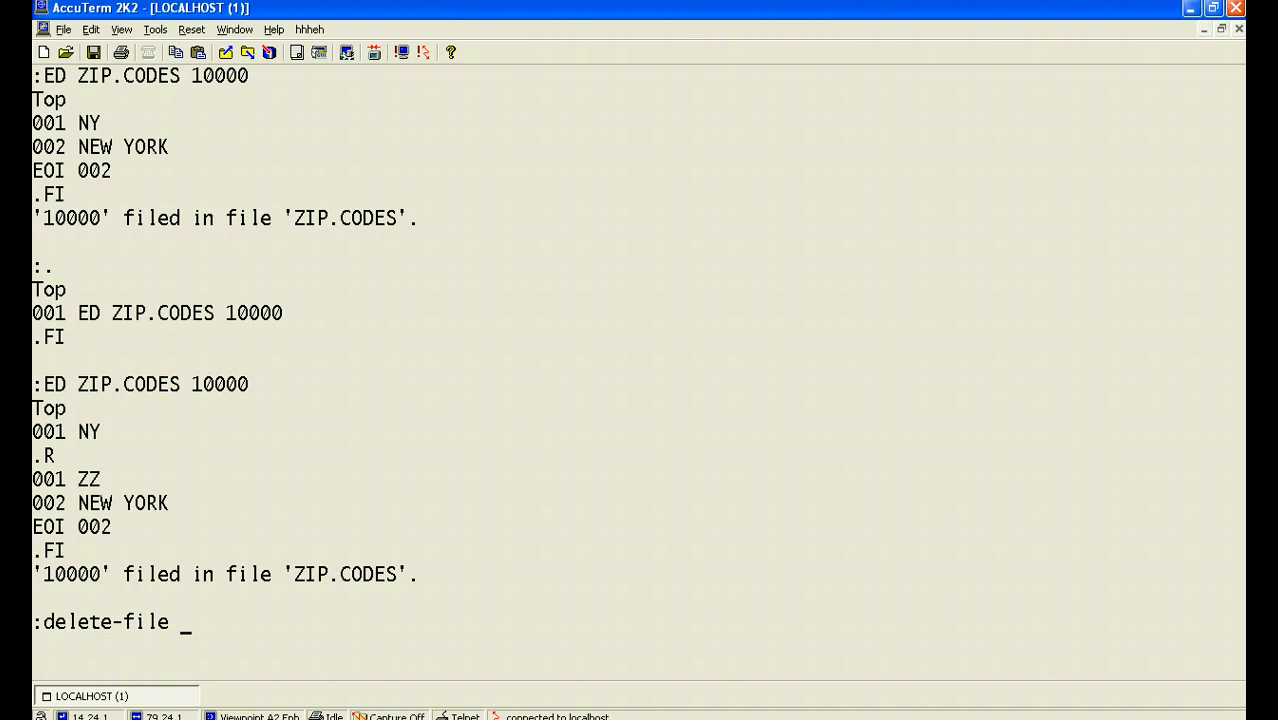
pyautogui.write('ZIP.CODES')
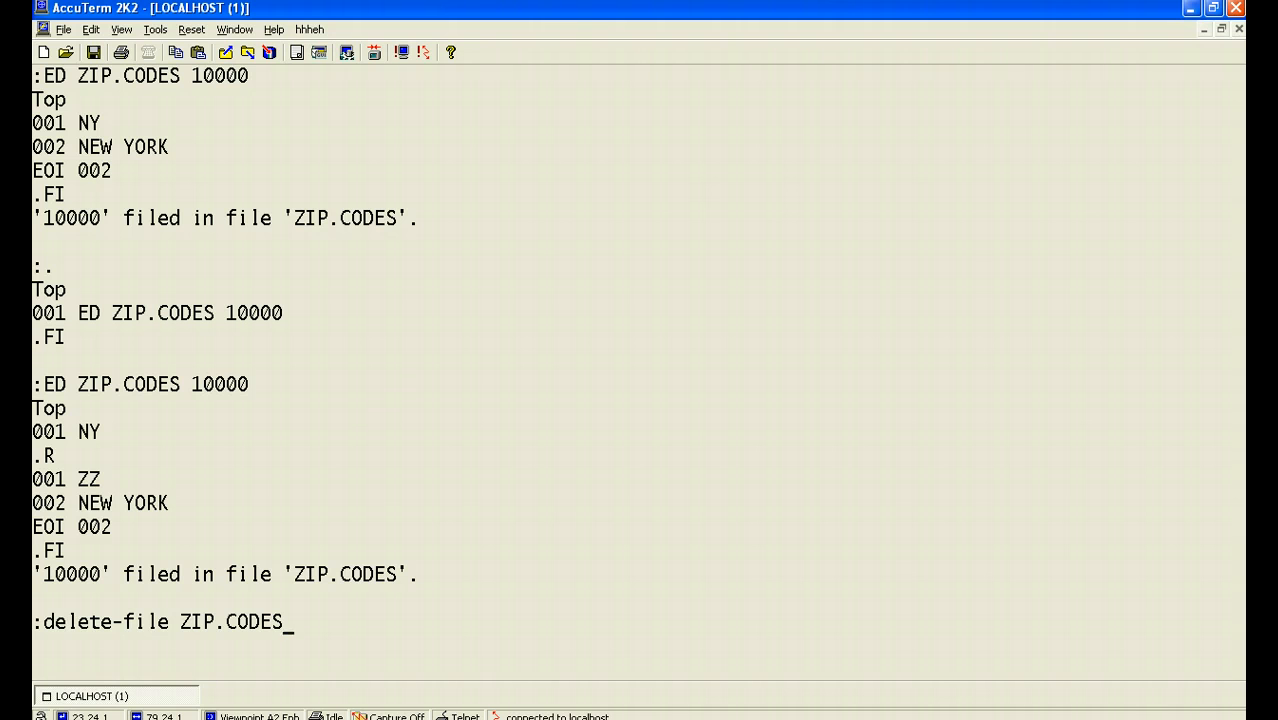
pyautogui.press('Return')
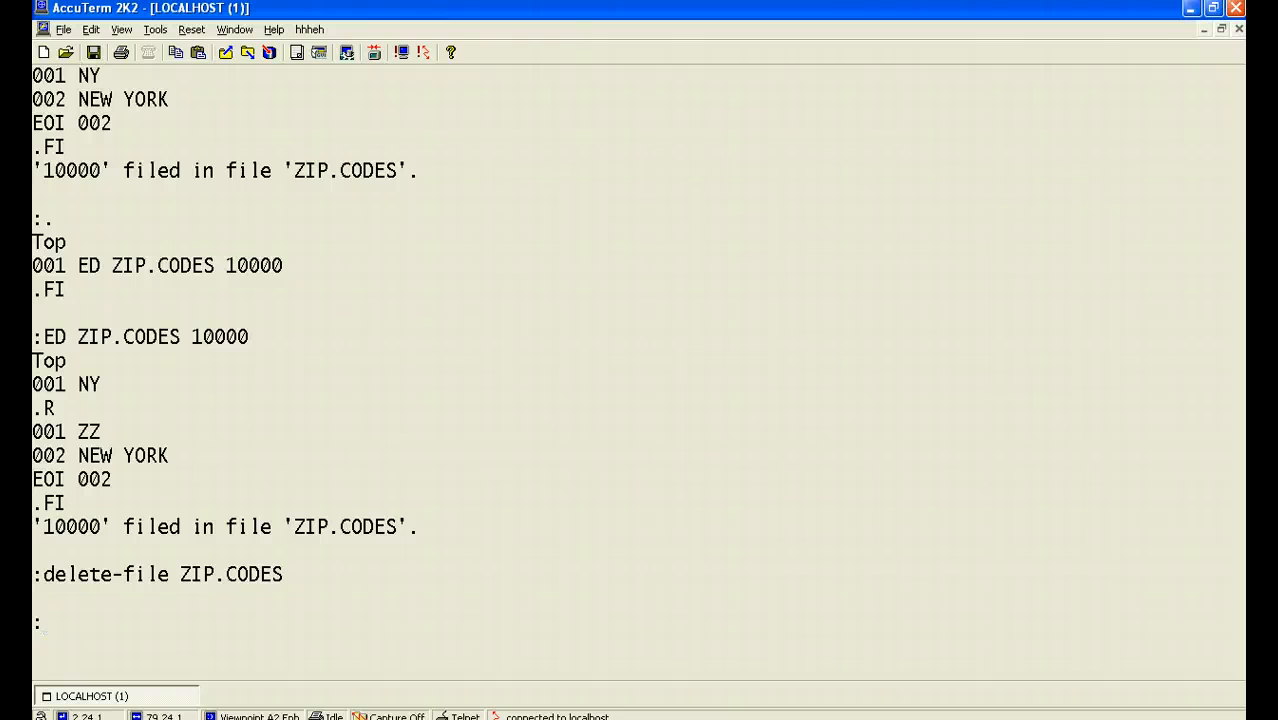